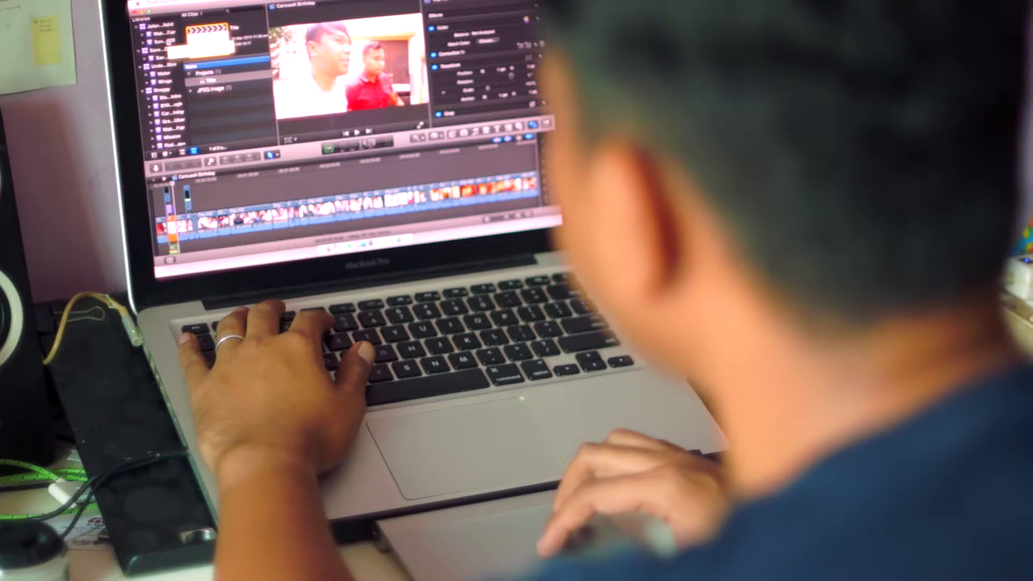
# - Open the Sony a6300 project from its event and select its small title clip
pyautogui.scroll(-1, 182, 124)
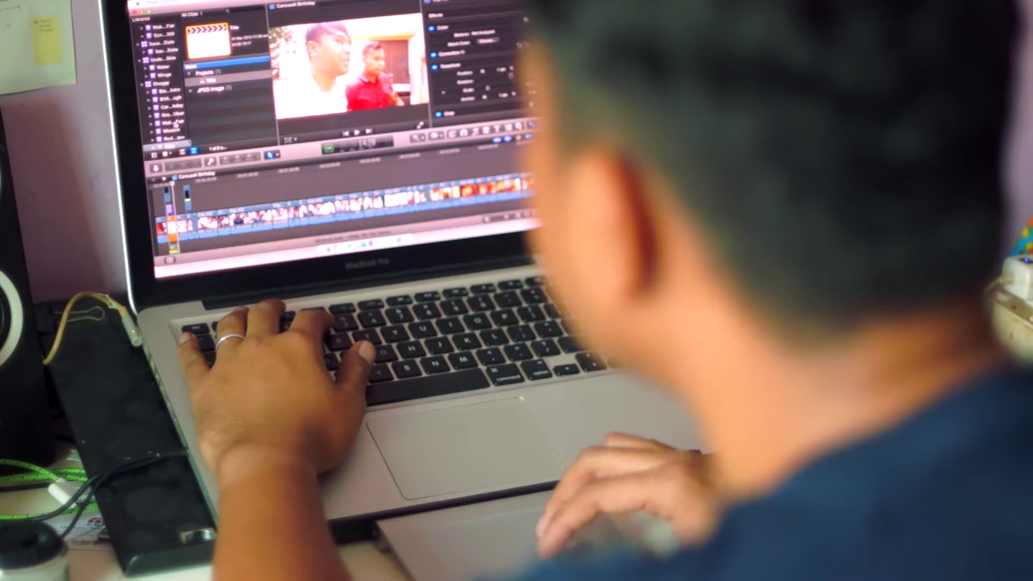
pyautogui.scroll(1, 176, 125)
pyautogui.click(166, 41)
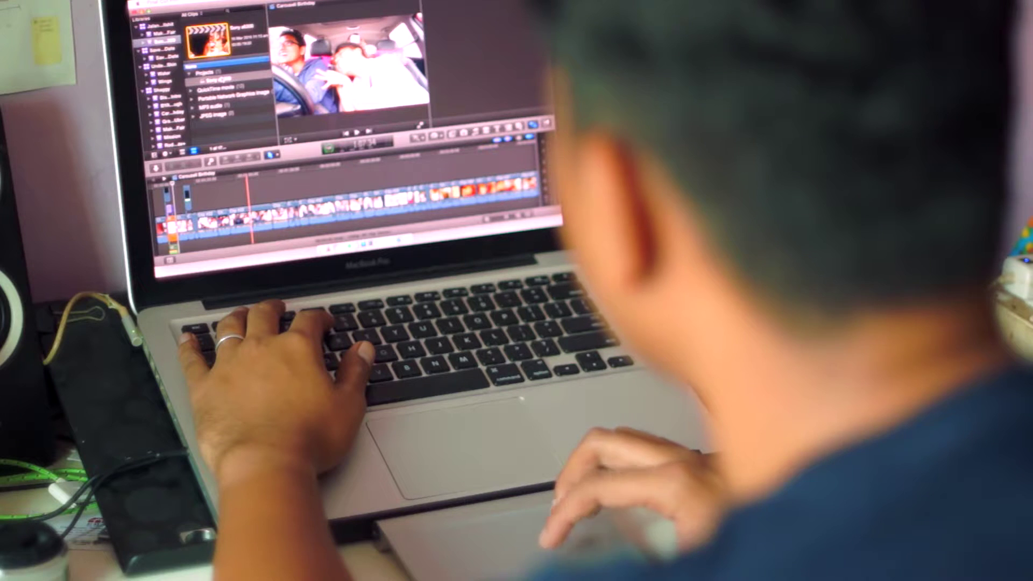
pyautogui.doubleClick(221, 79)
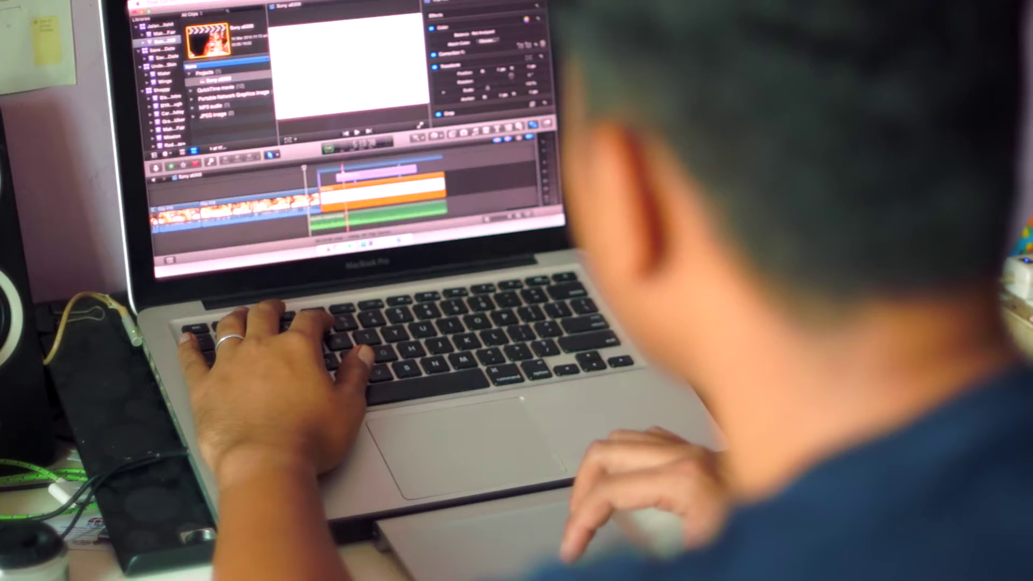
pyautogui.hscroll(-10, 274, 181)
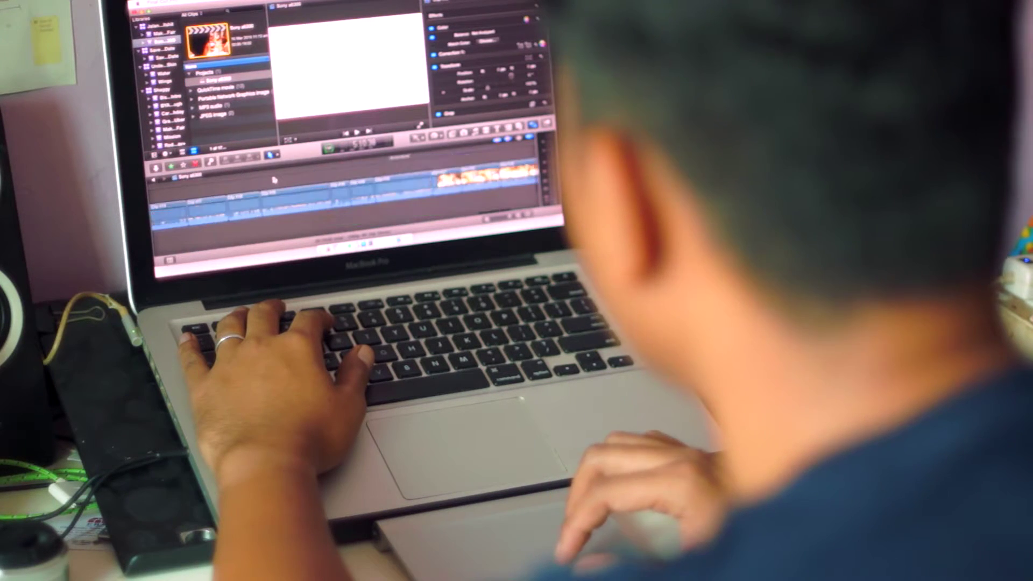
pyautogui.hscroll(-5, 274, 180)
pyautogui.scroll(5, 274, 180)
pyautogui.hscroll(-5, 275, 180)
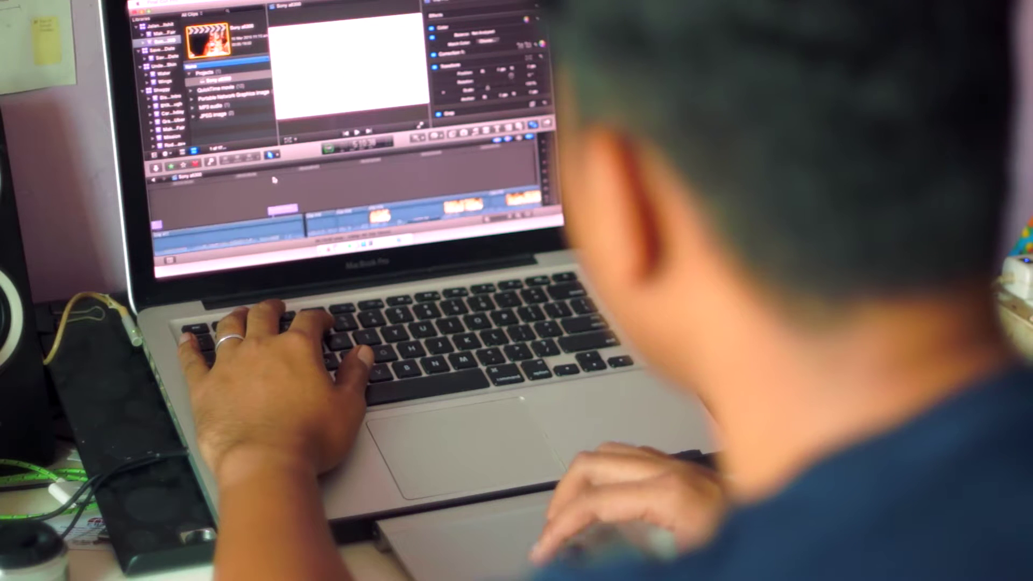
pyautogui.click(289, 208)
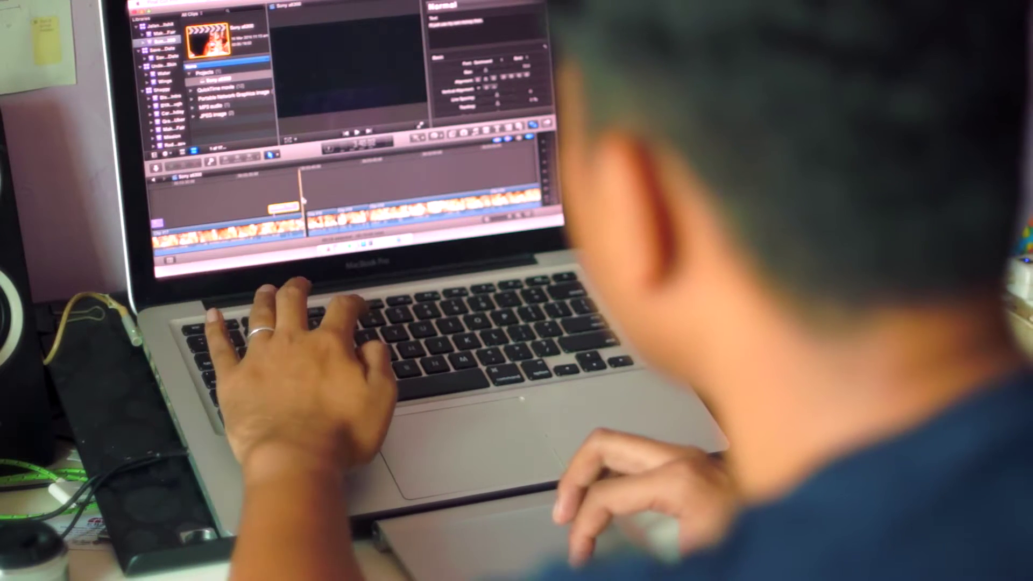
# - Switch back to Carousell Birthday and play it from the project start
pyautogui.click(154, 180)
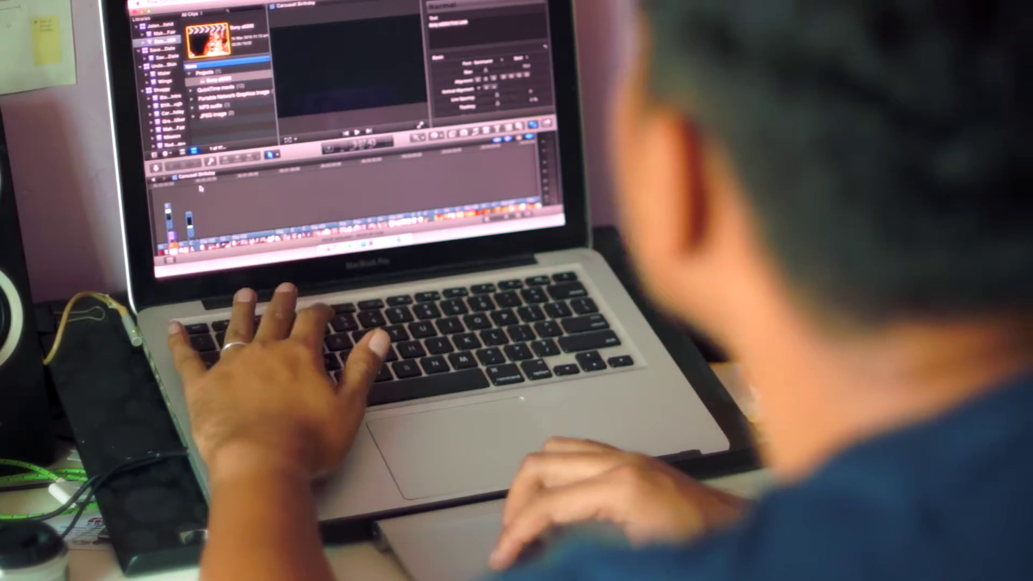
pyautogui.scroll(-3, 201, 189)
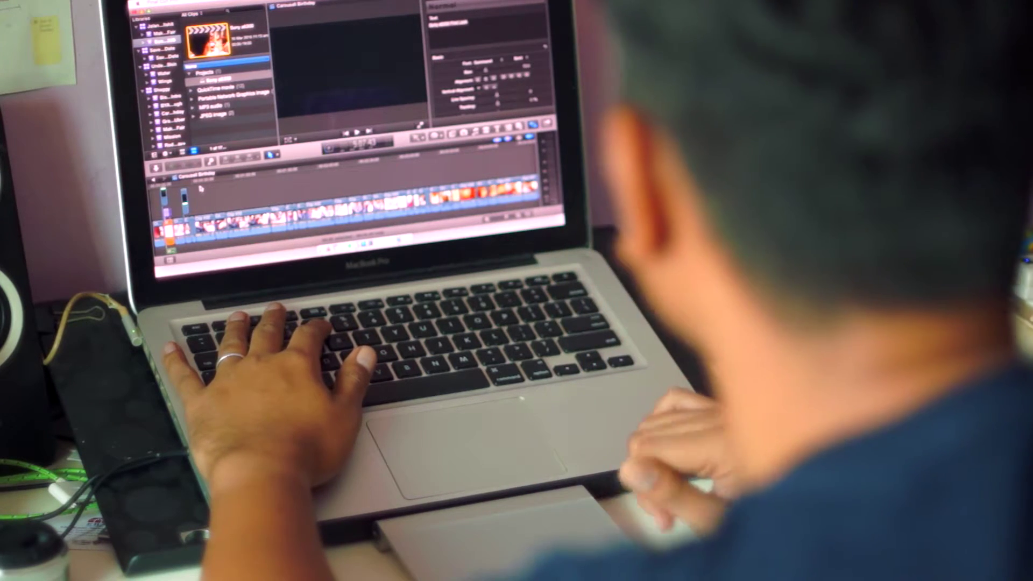
pyautogui.click(258, 183)
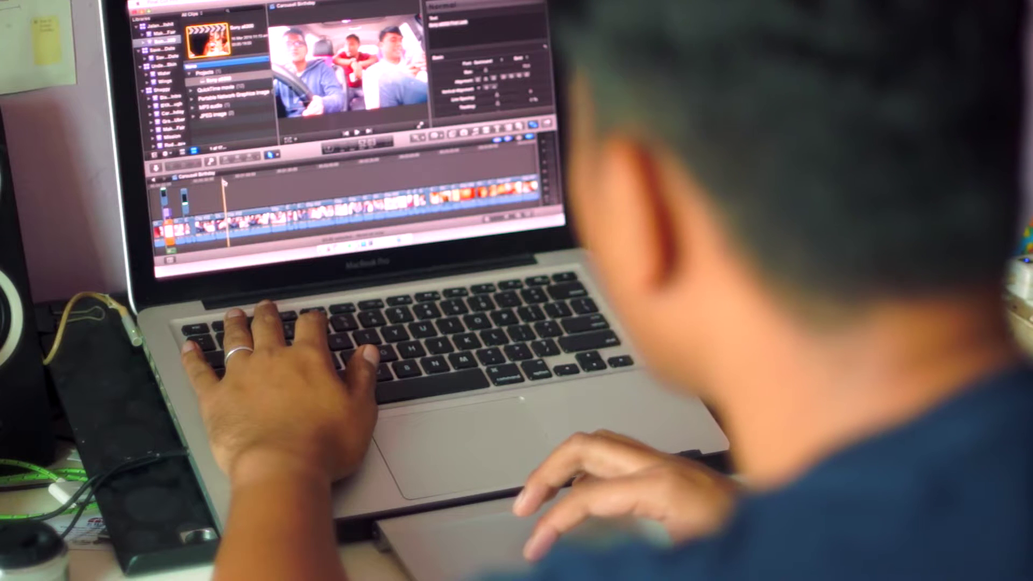
pyautogui.click(164, 186)
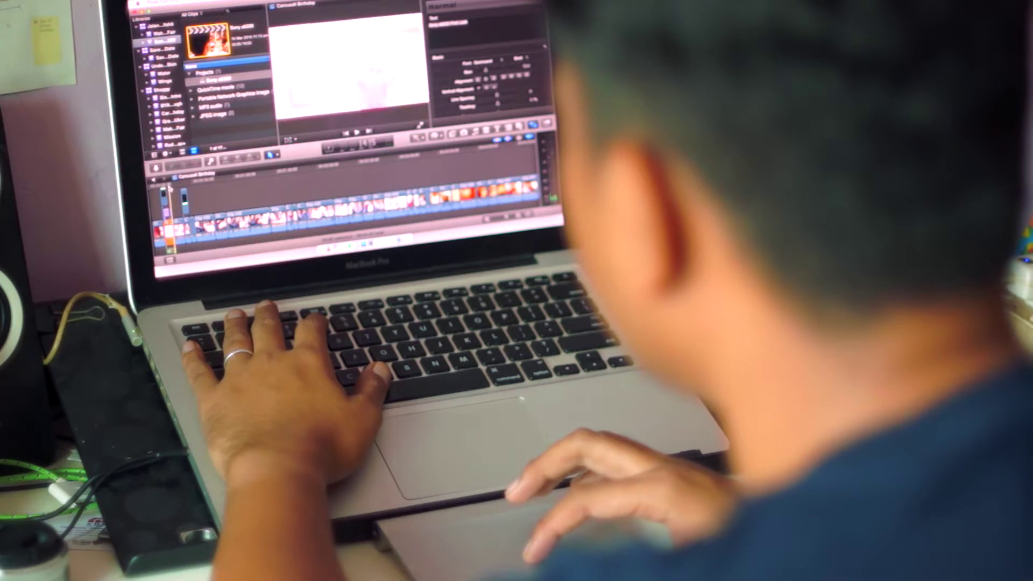
pyautogui.press('space')
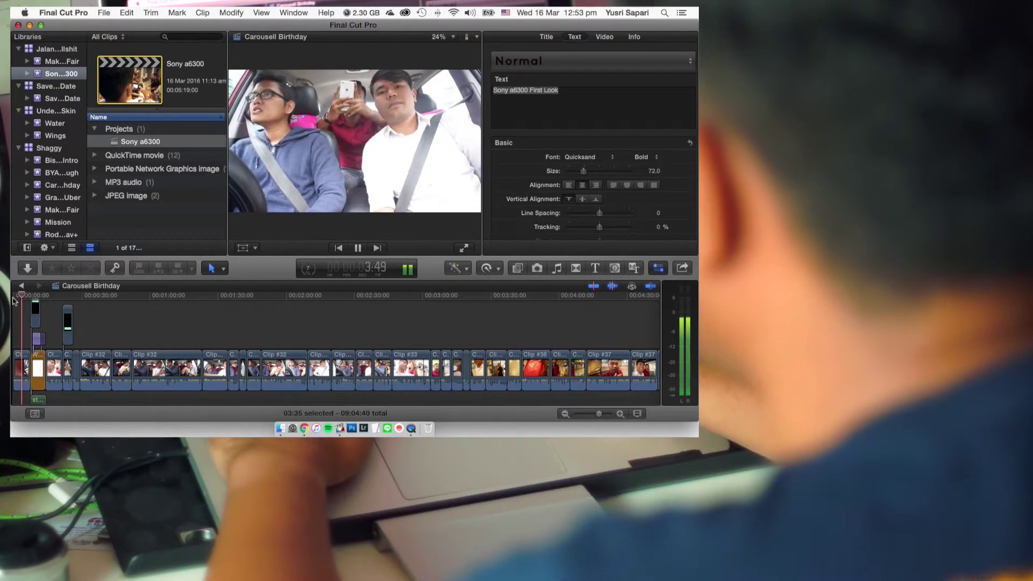
# - Raise the volume and briefly visit QuickTime Player while Carousell Birthday keeps playing
pyautogui.press('XF86AudioRaiseVolume')
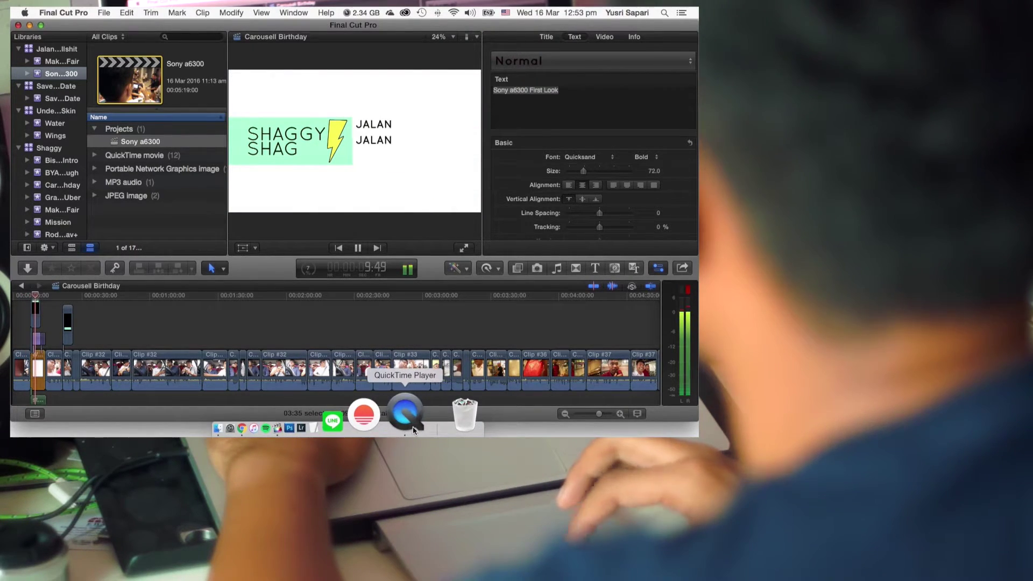
pyautogui.click(413, 429)
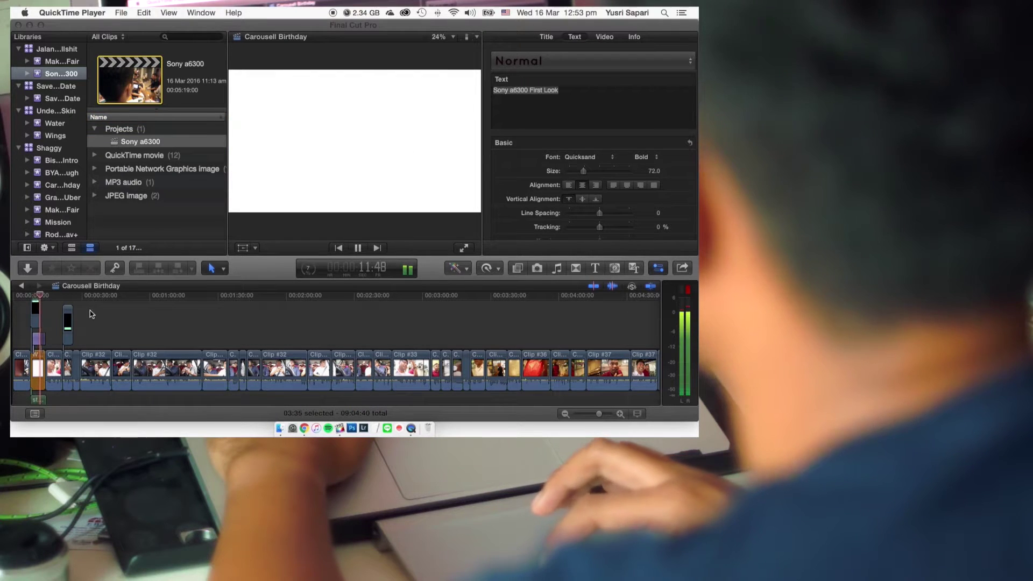
pyautogui.click(62, 295)
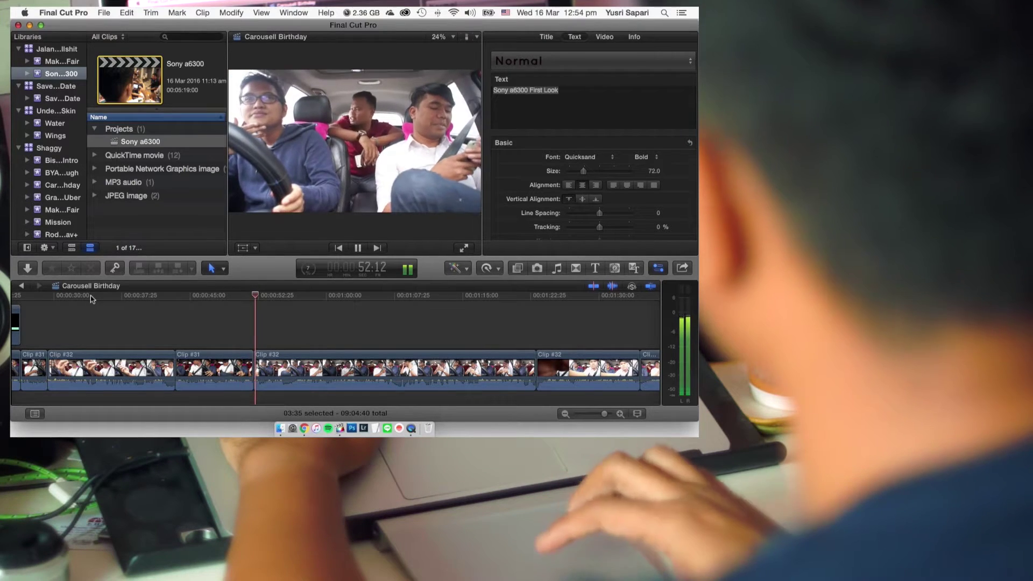
# - Add a title clip at the playhead above Clip #32 and stretch it across the clip
pyautogui.hscroll(3, 90, 323)
pyautogui.scroll(-2, 96, 323)
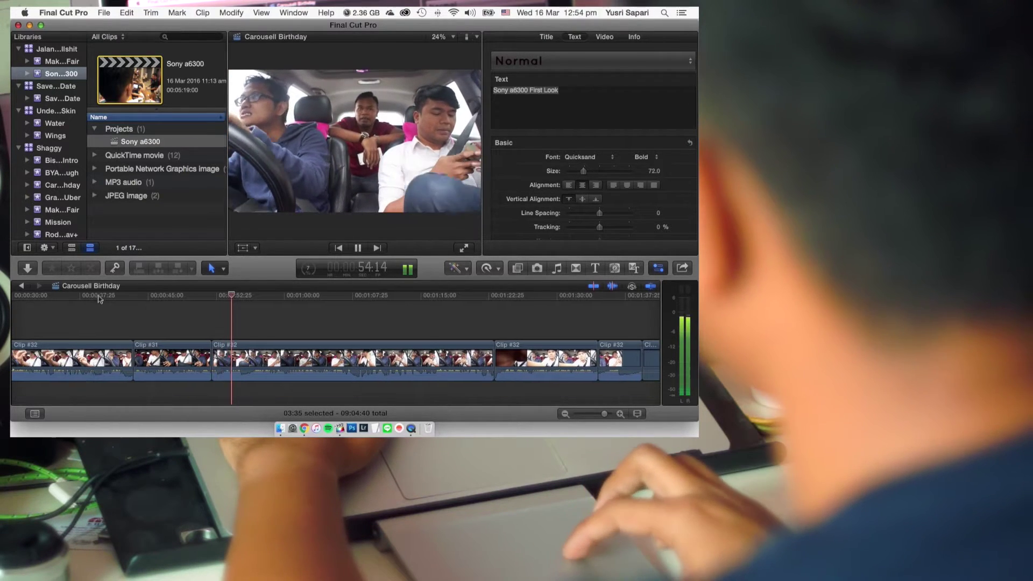
pyautogui.click(212, 298)
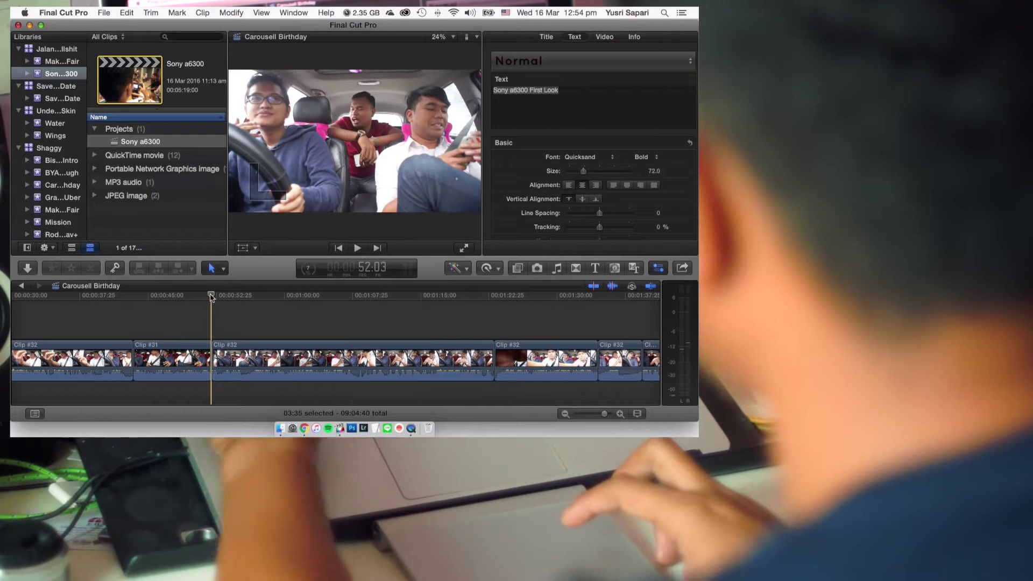
pyautogui.press('super+v')
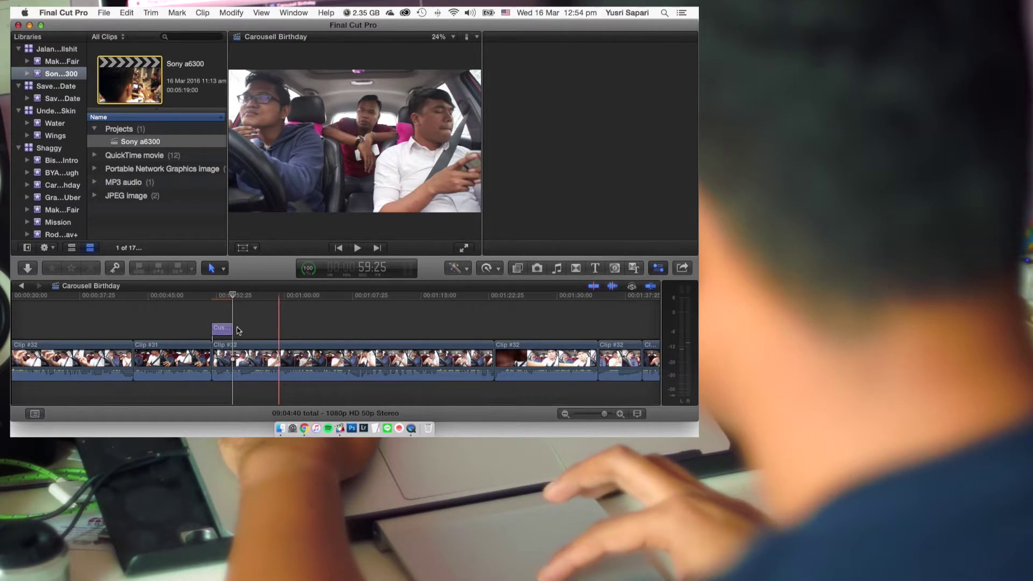
pyautogui.press('super+4')
pyautogui.moveTo(239, 329); pyautogui.dragTo(243, 329)
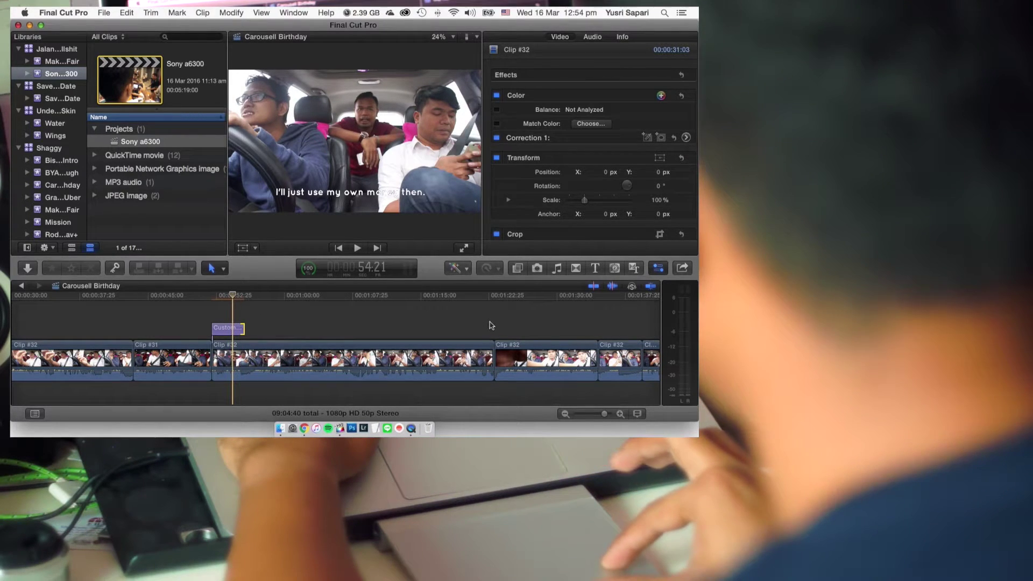
pyautogui.moveTo(244, 329); pyautogui.dragTo(493, 329)
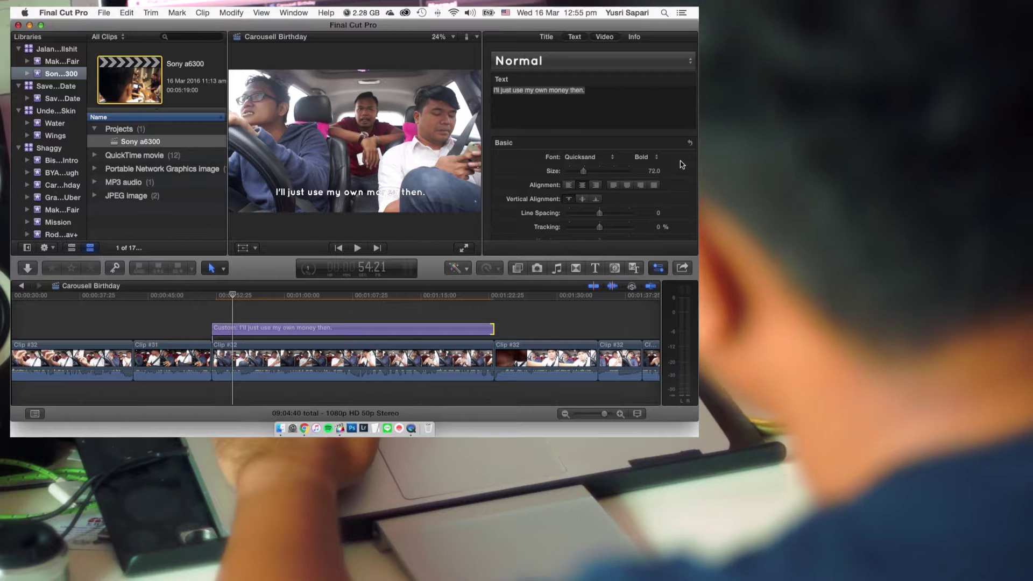
pyautogui.press('ctrl+super+4')
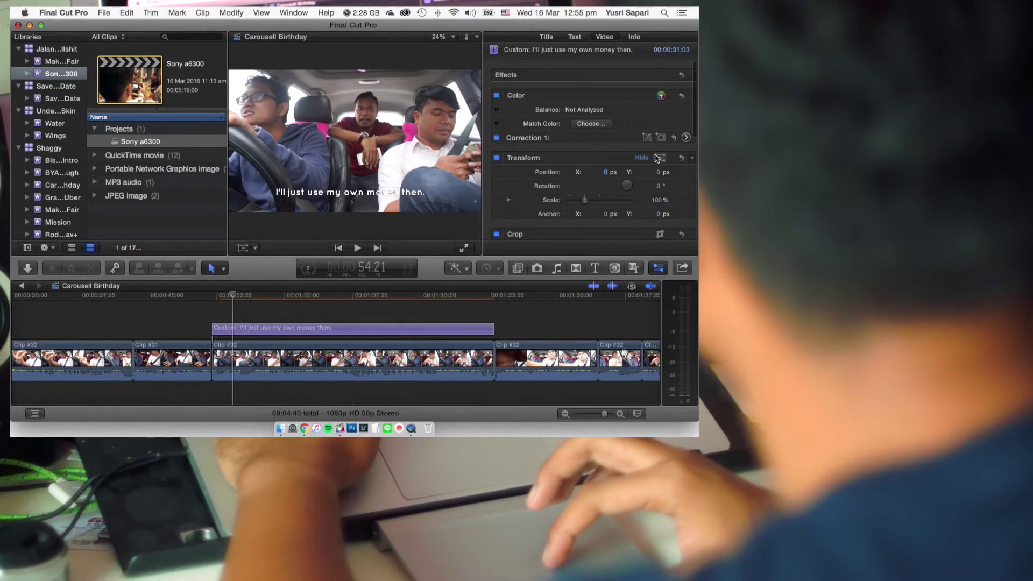
# - Show Title/Action Safe Zones in the viewer and select the subtitle caption
pyautogui.click(364, 197)
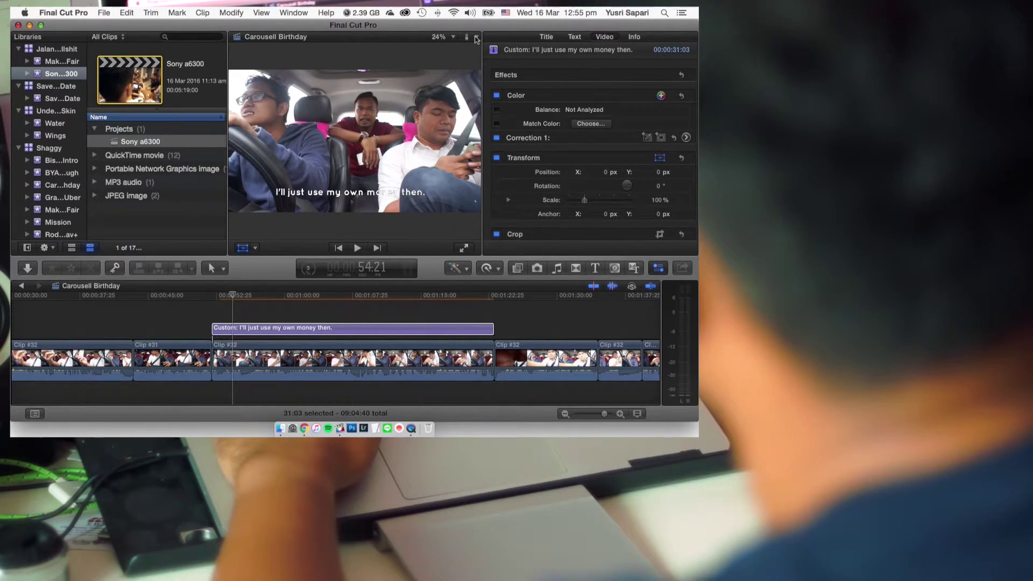
pyautogui.click(477, 37)
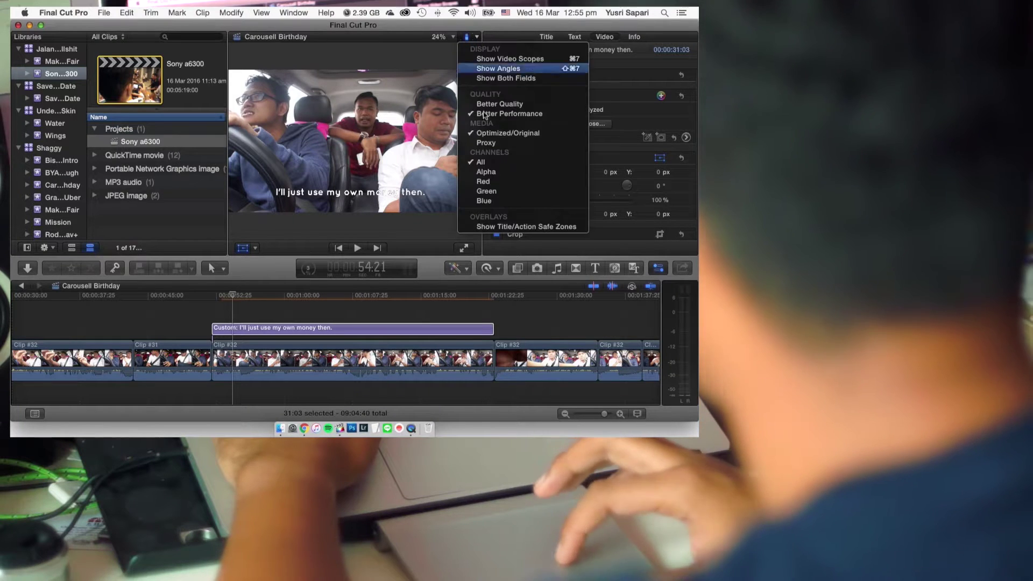
pyautogui.click(496, 229)
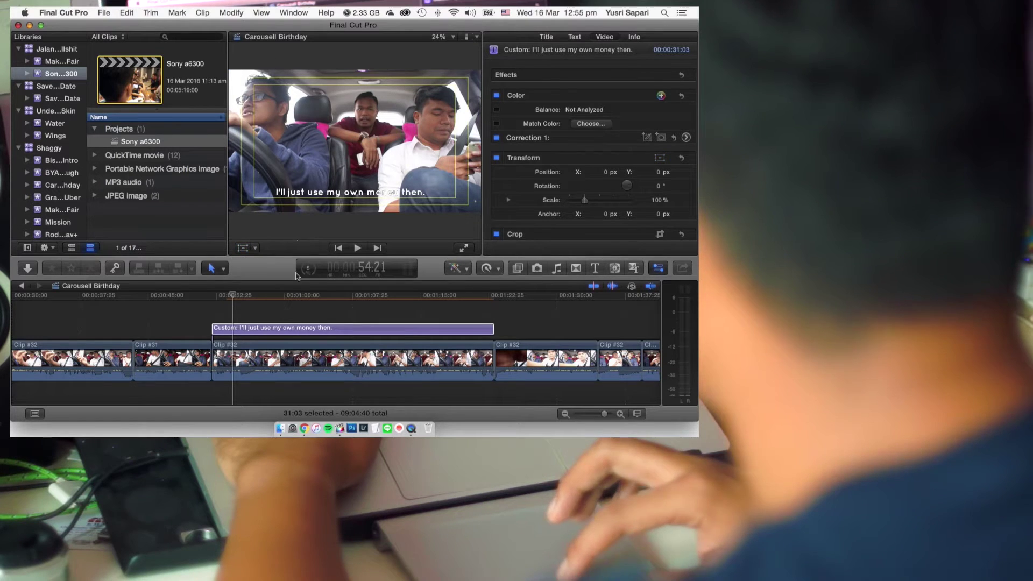
pyautogui.click(350, 191)
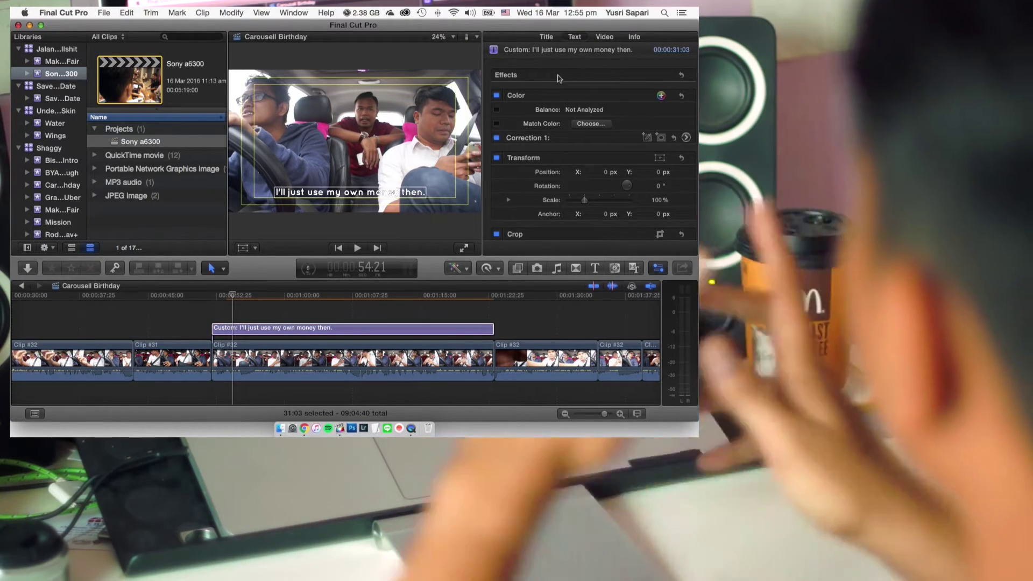
# - Drag the caption slightly lower to X 0 px, Y -404 px and select its text
pyautogui.doubleClick(350, 192)
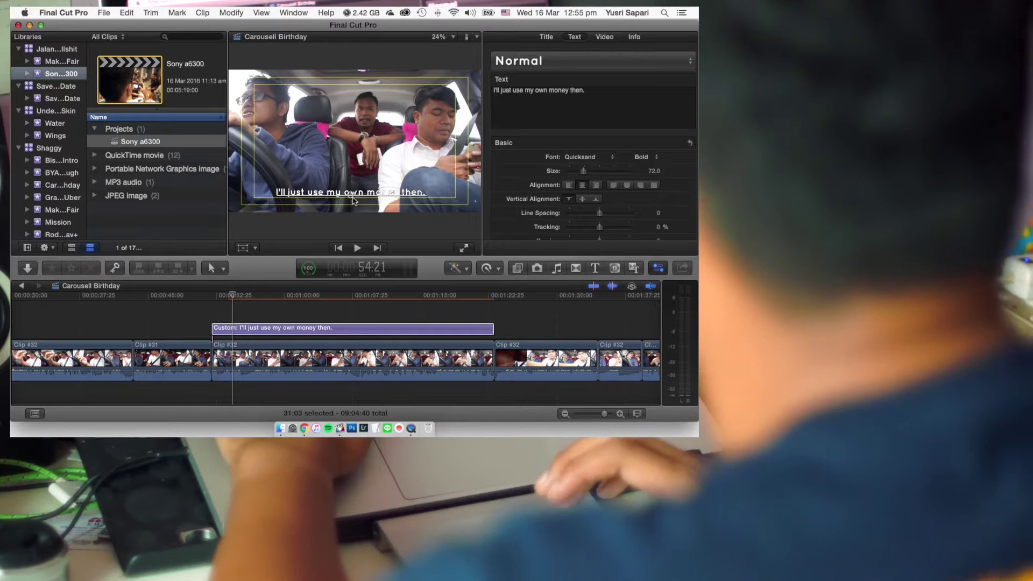
pyautogui.moveTo(352, 198); pyautogui.dragTo(358, 203)
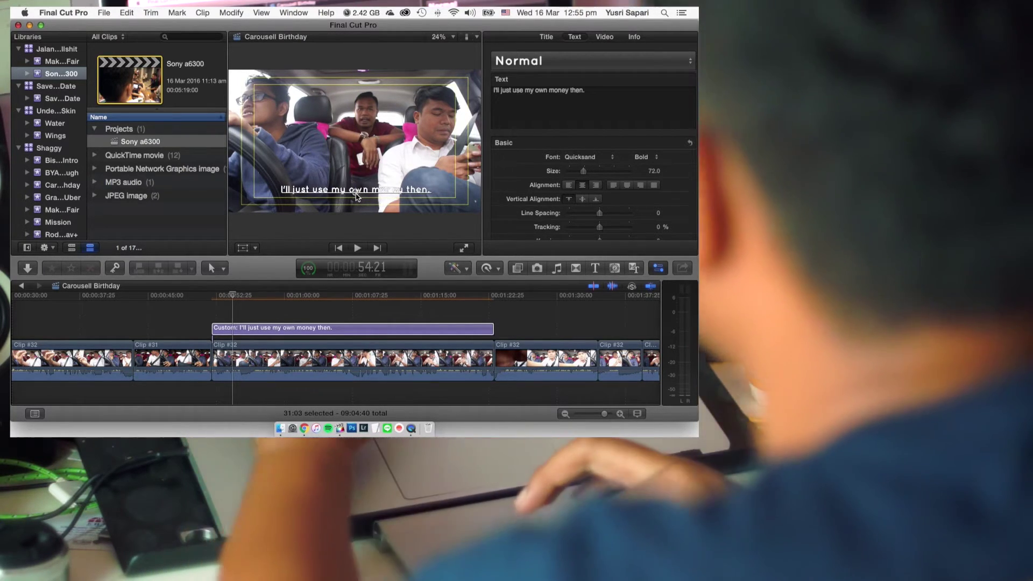
pyautogui.moveTo(355, 196); pyautogui.dragTo(358, 202)
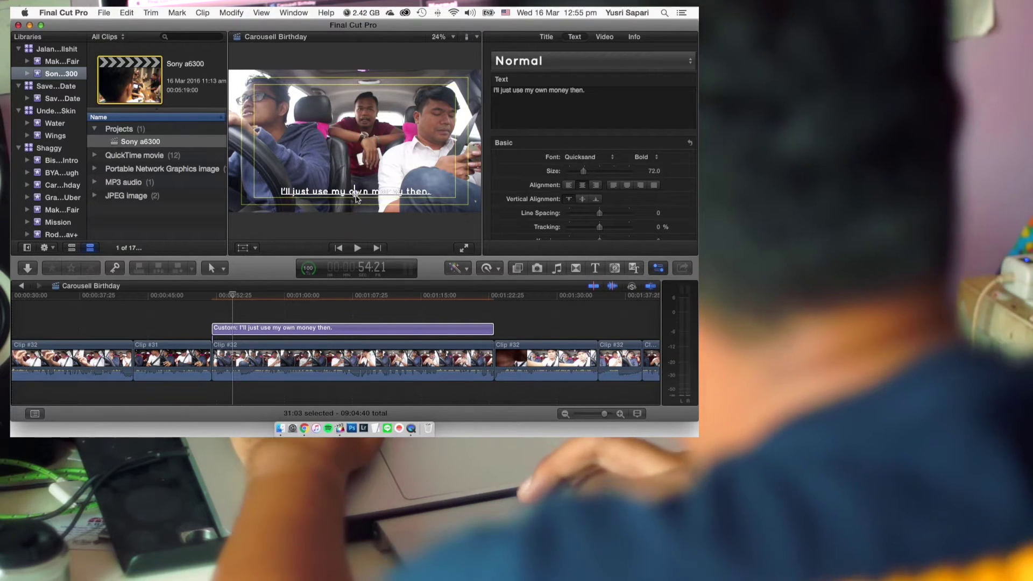
pyautogui.tripleClick(582, 90)
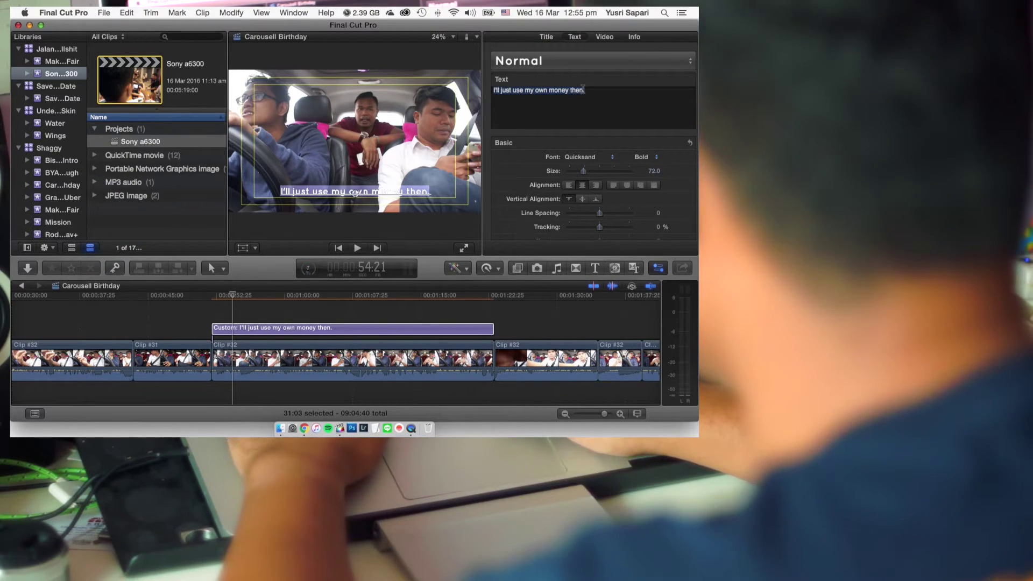
# - Switch the subtitle font from Quicksand to Helvetica Neue Regular, size 72
pyautogui.click(603, 157)
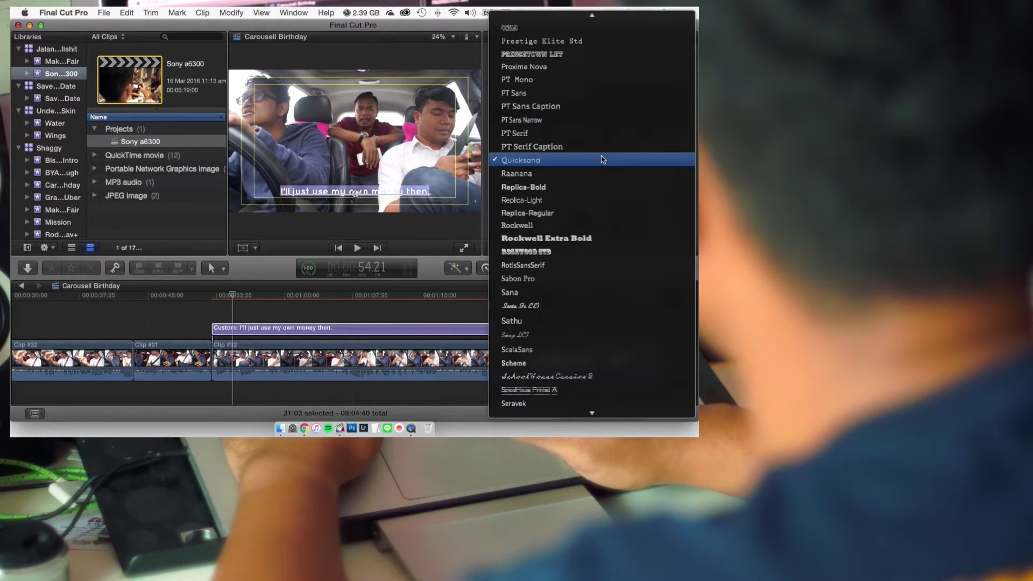
pyautogui.scroll(15, 604, 159)
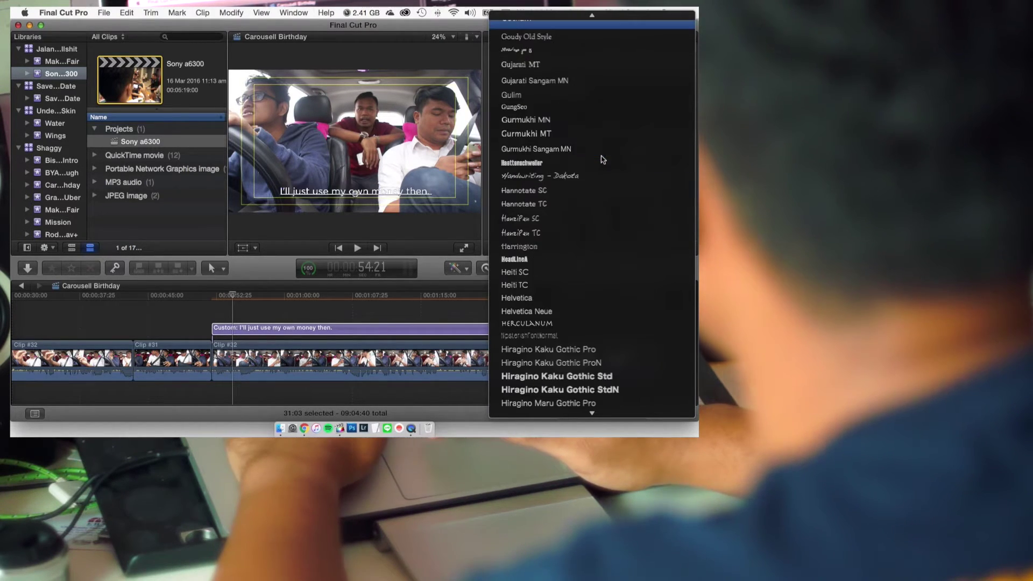
pyautogui.scroll(5, 603, 159)
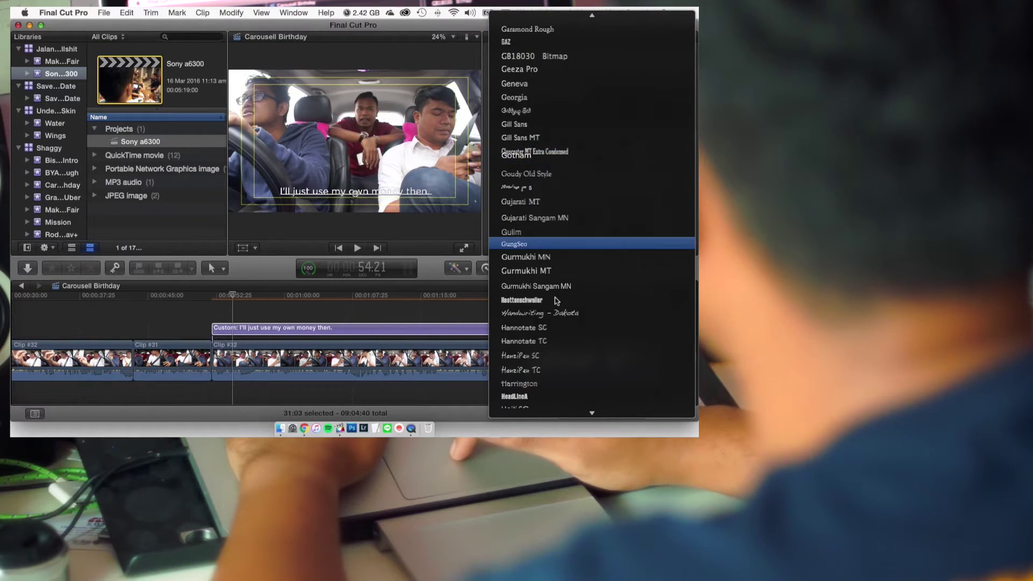
pyautogui.scroll(-5, 561, 294)
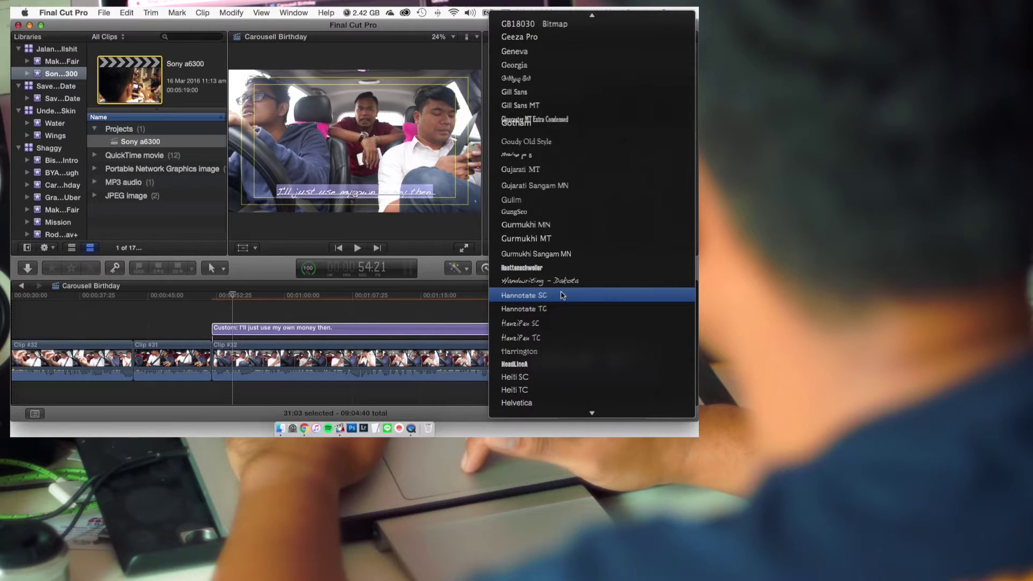
pyautogui.scroll(-1, 535, 380)
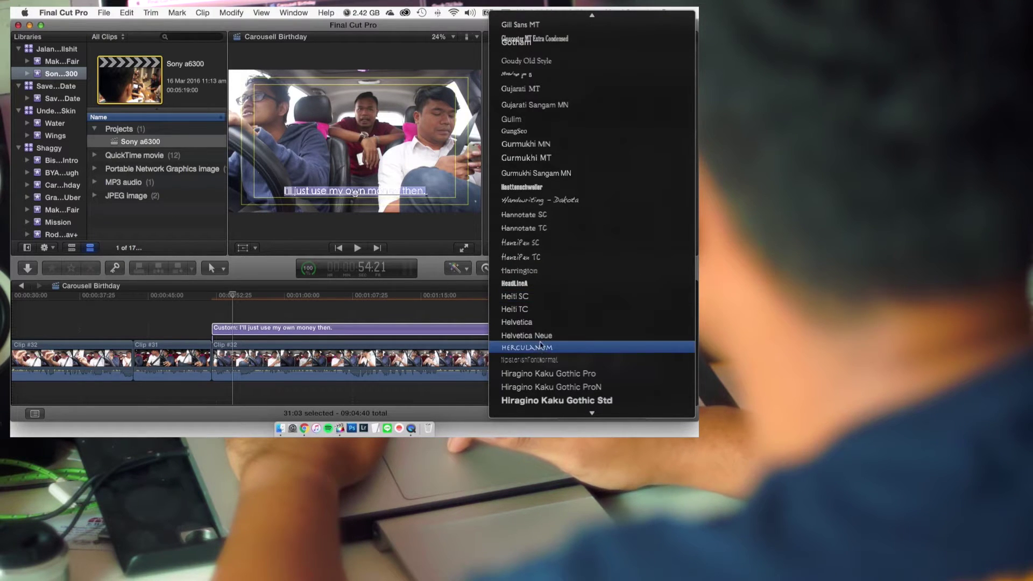
pyautogui.click(544, 336)
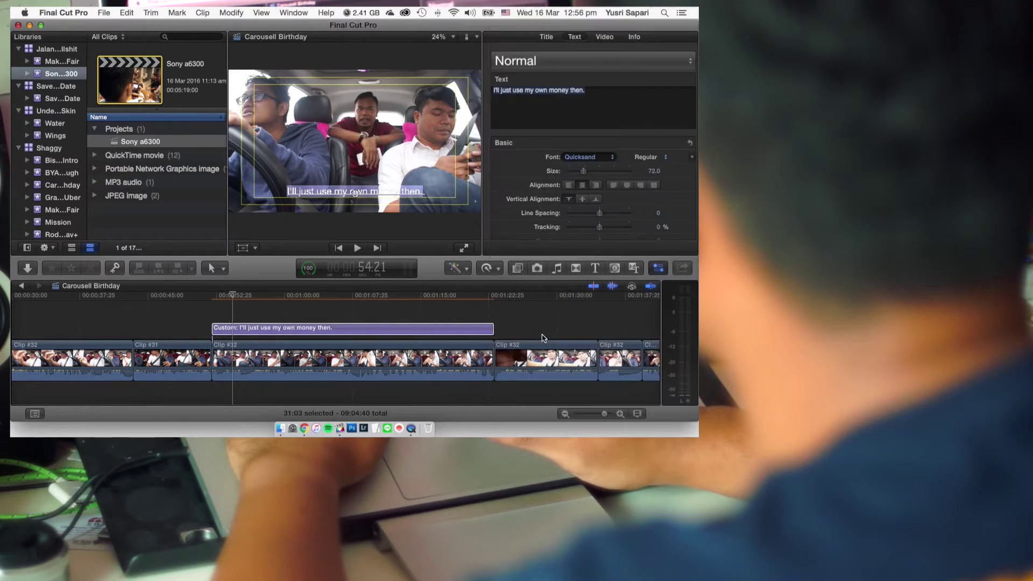
pyautogui.click(210, 295)
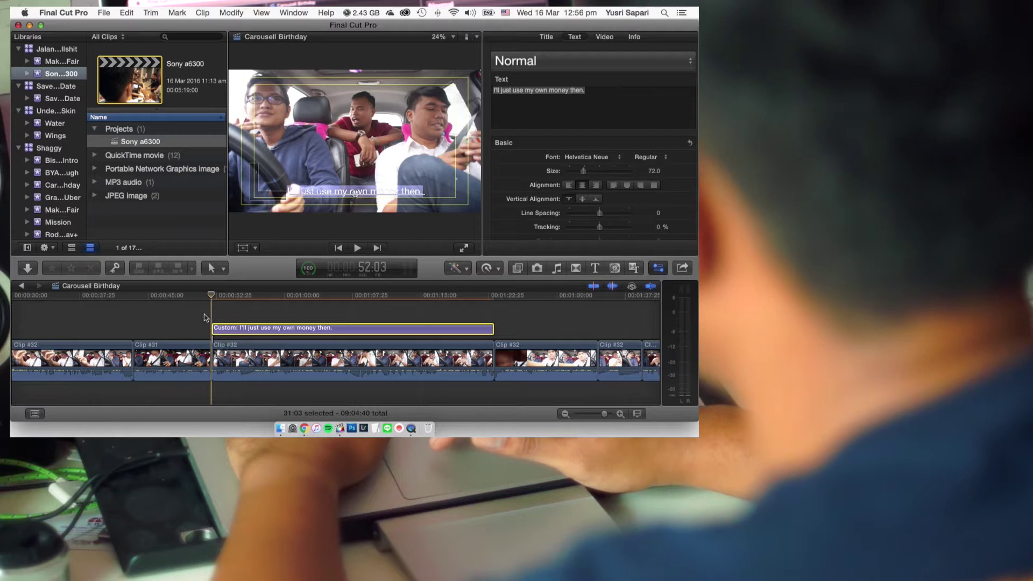
pyautogui.click(204, 318)
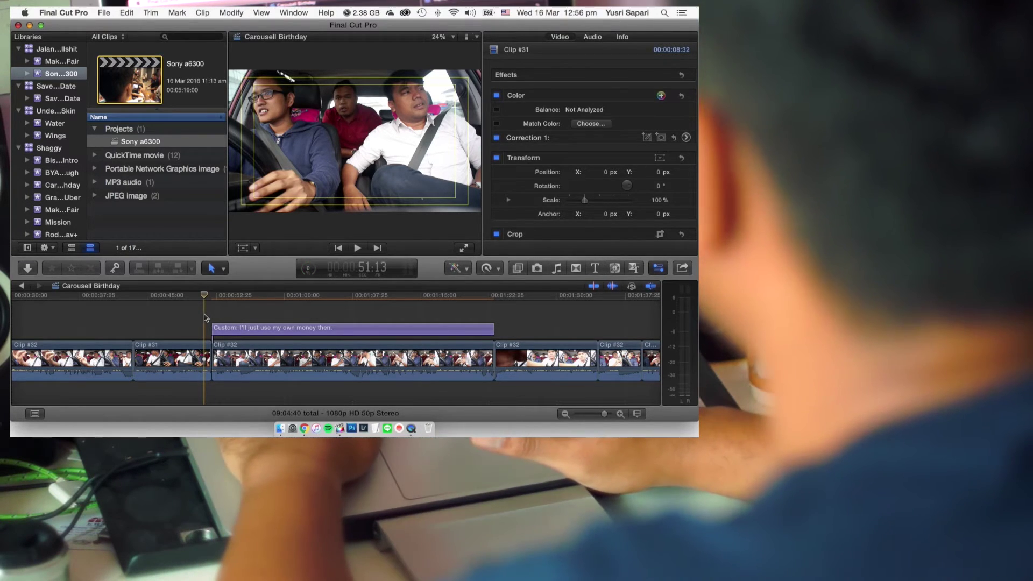
pyautogui.press('space')
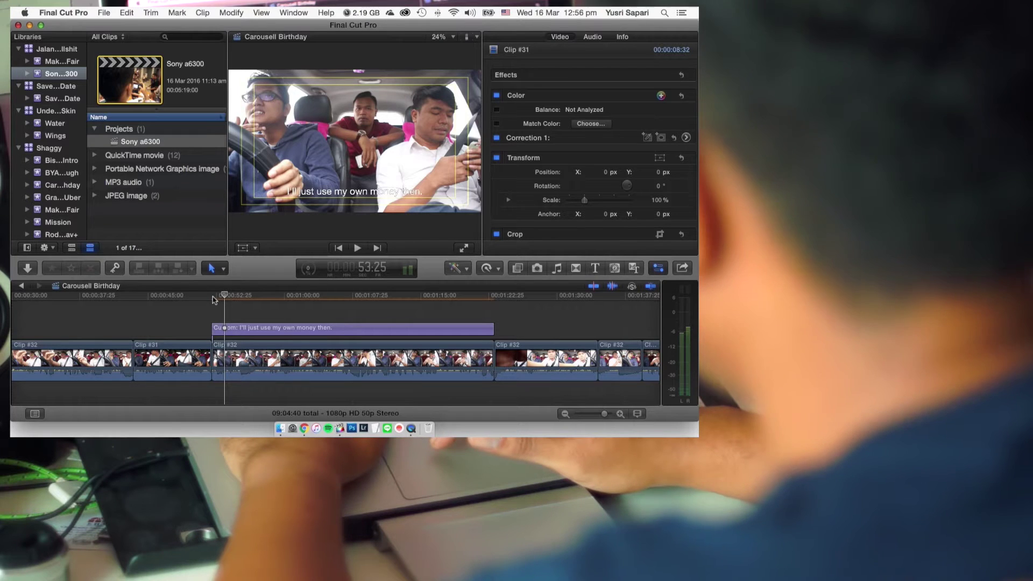
pyautogui.click(212, 296)
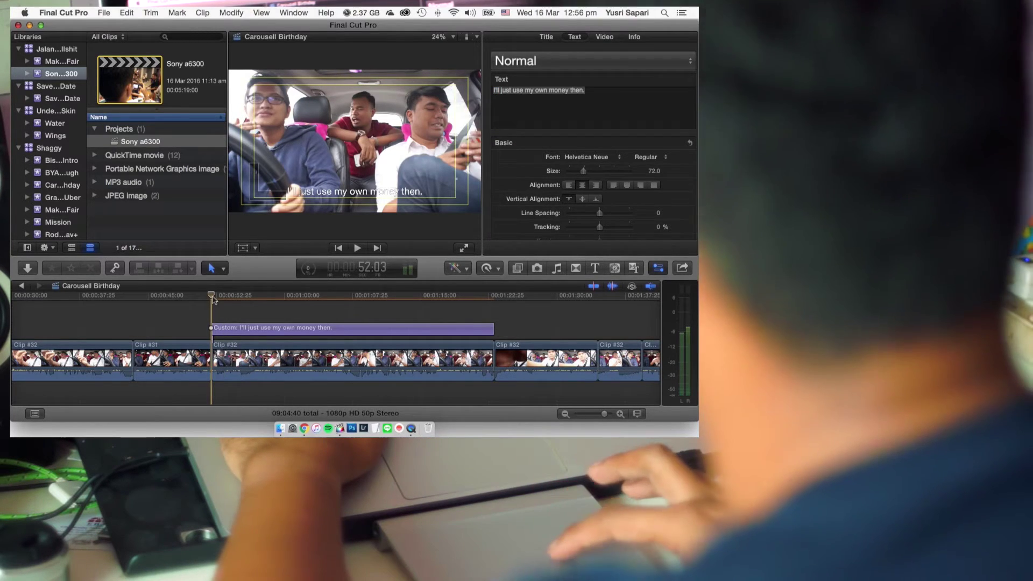
pyautogui.press('space')
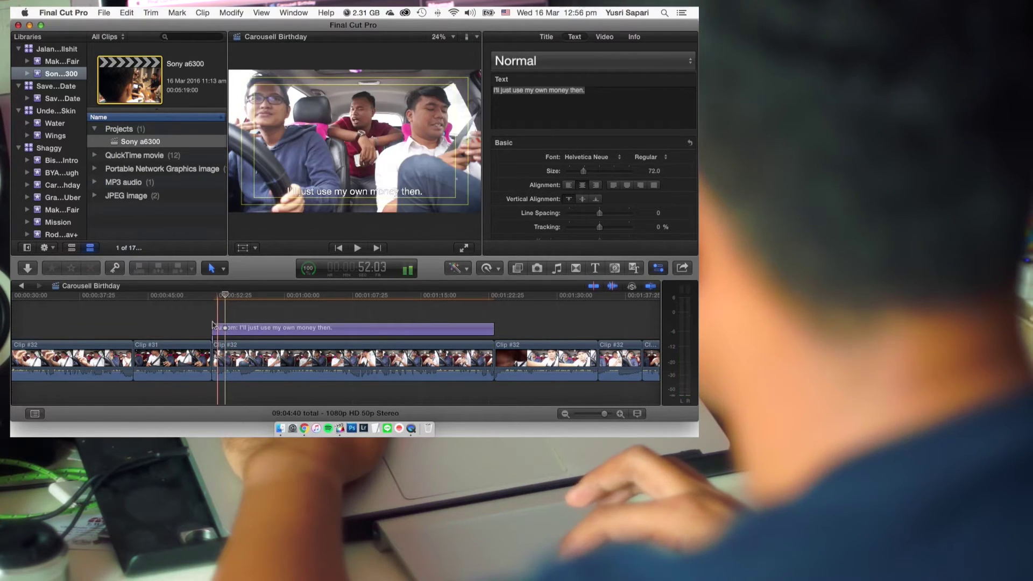
# - Trim the subtitle to start later, retype it as 'Yes darling?', and play it back
pyautogui.moveTo(214, 329); pyautogui.dragTo(226, 330)
pyautogui.doubleClick(241, 331)
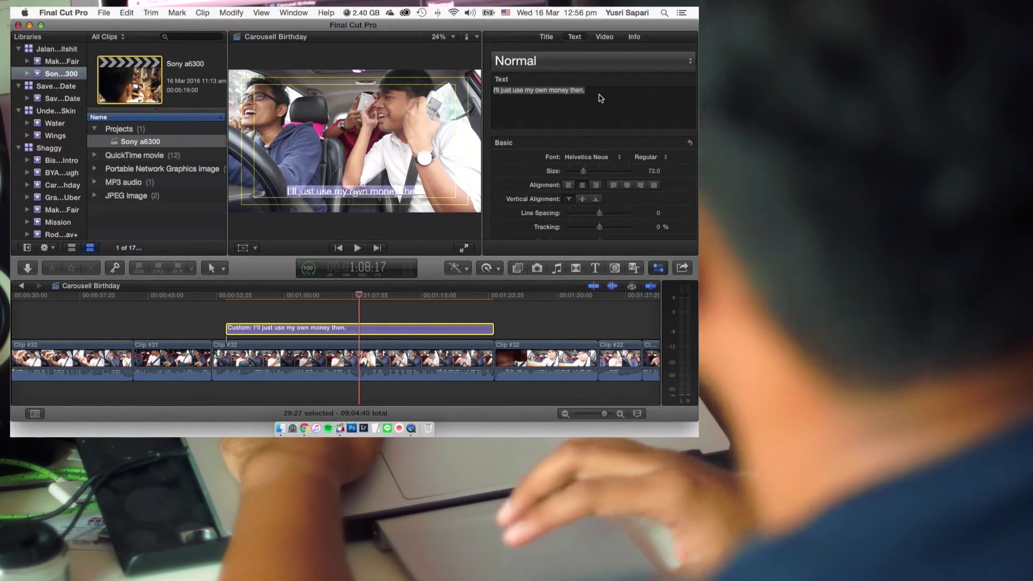
pyautogui.tripleClick(600, 96)
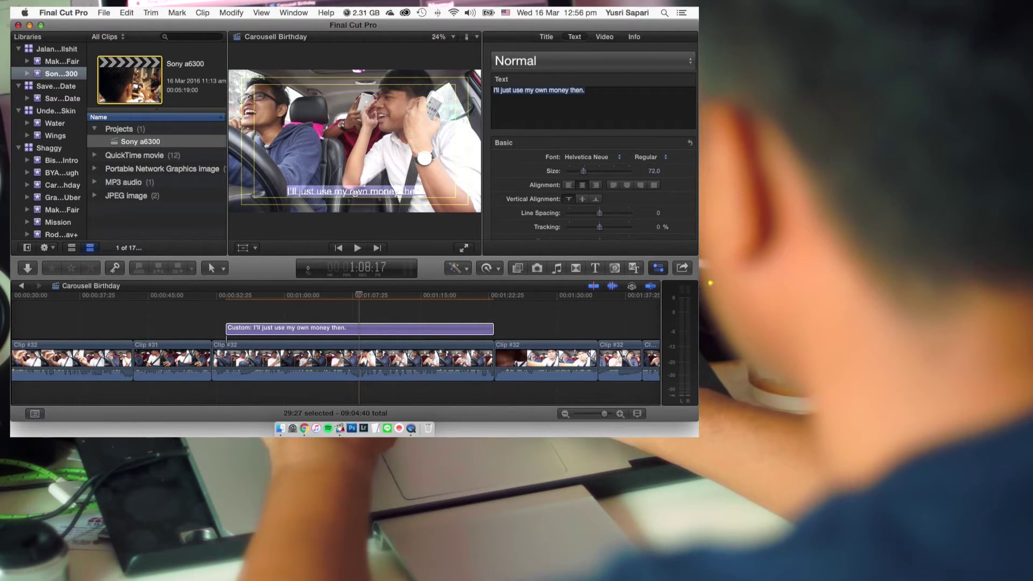
pyautogui.write('Yes')
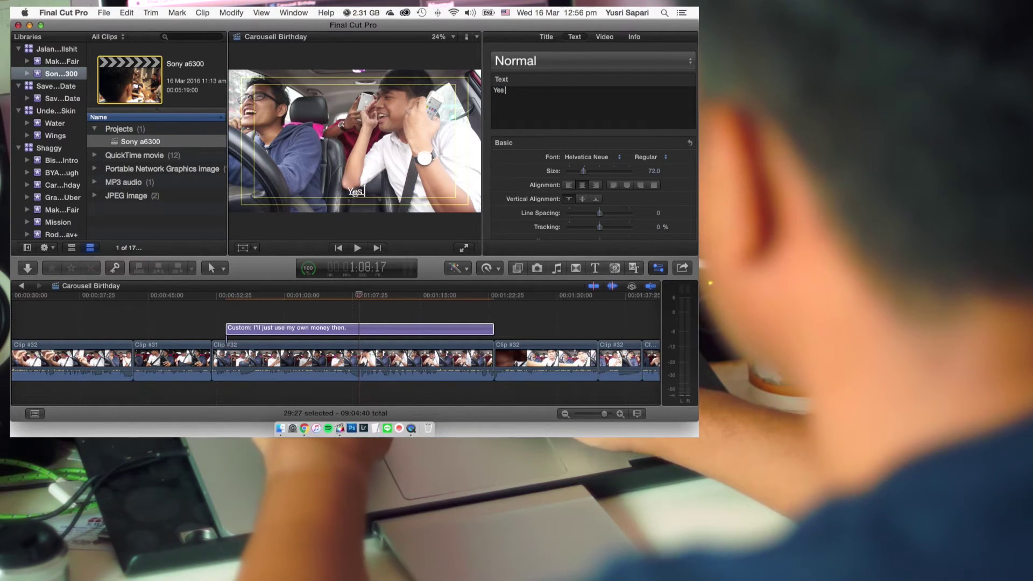
pyautogui.write(' darling?')
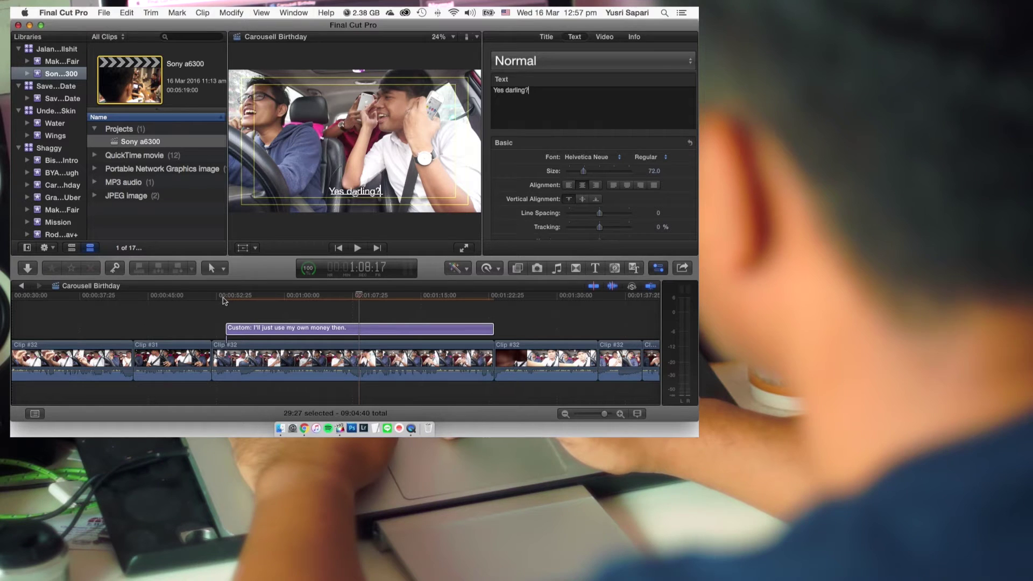
pyautogui.click(225, 301)
pyautogui.press('space')
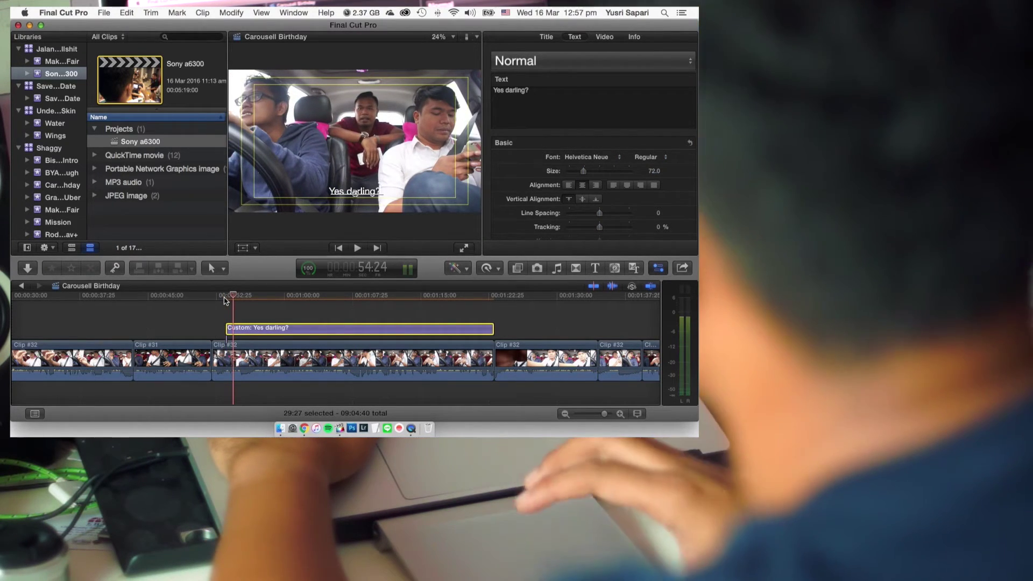
# - Blade the 'Yes darling?' title into two pieces and select the later piece
pyautogui.press('b')
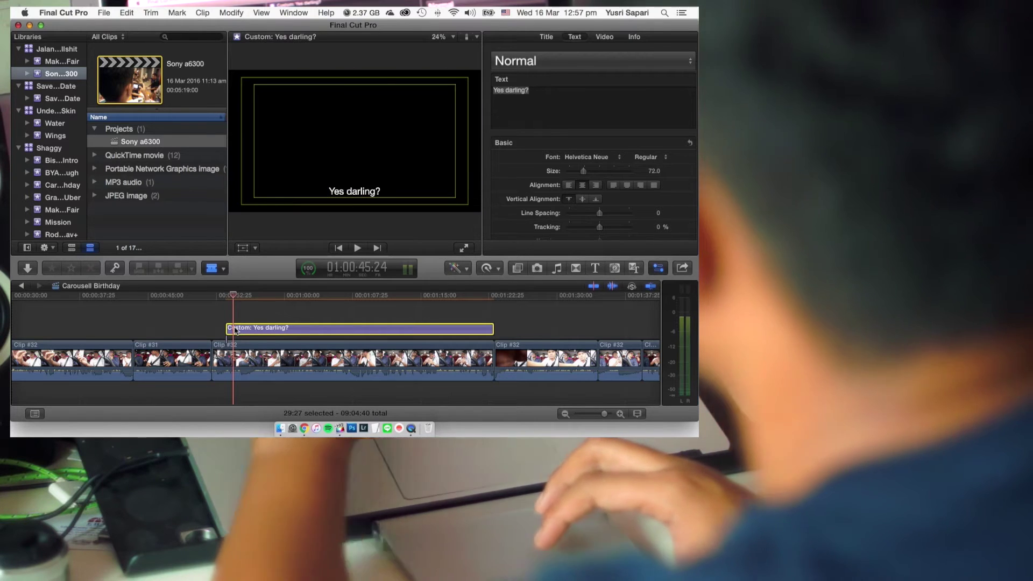
pyautogui.click(234, 329)
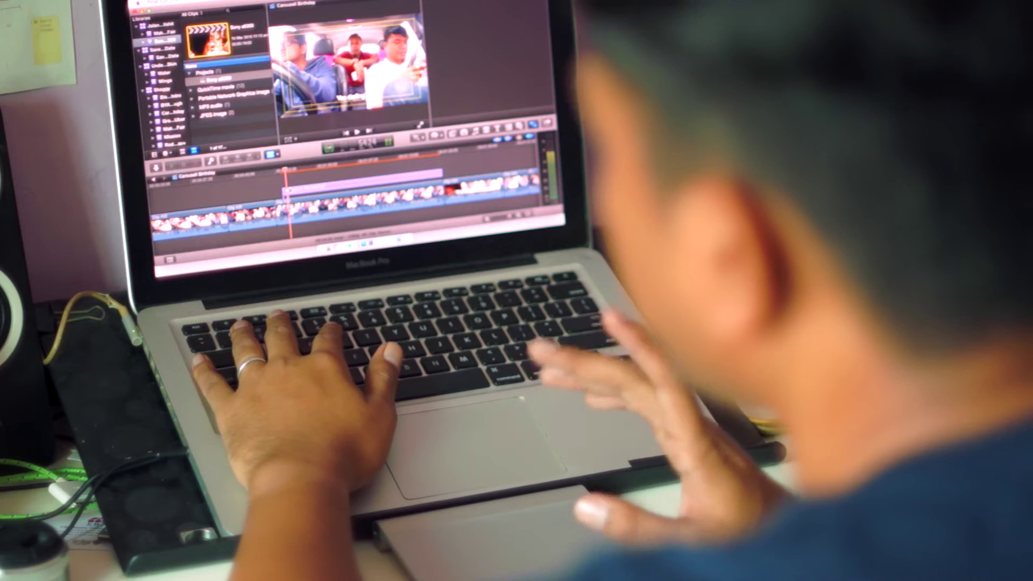
pyautogui.click(360, 172)
pyautogui.press('a')
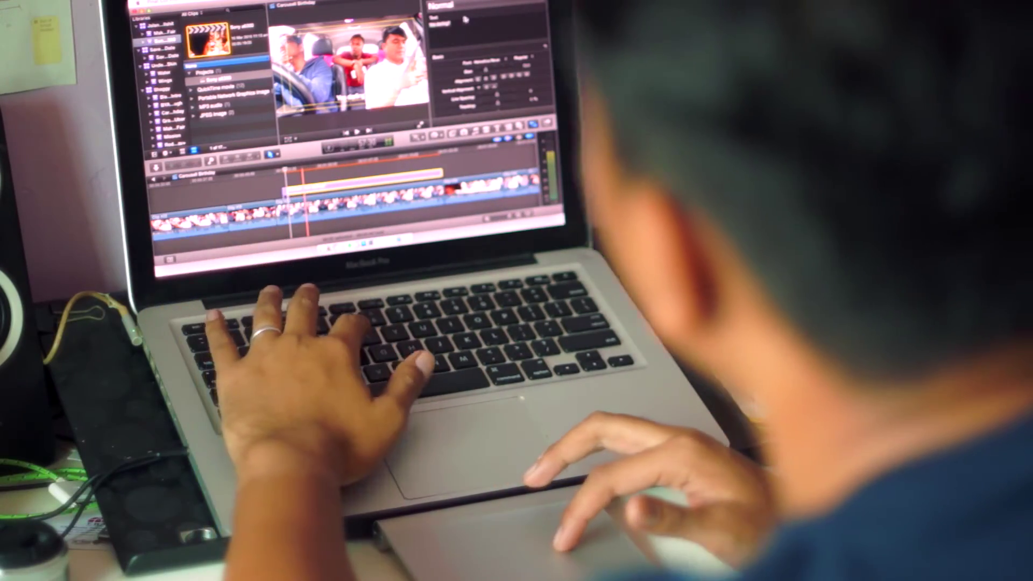
pyautogui.click(464, 25)
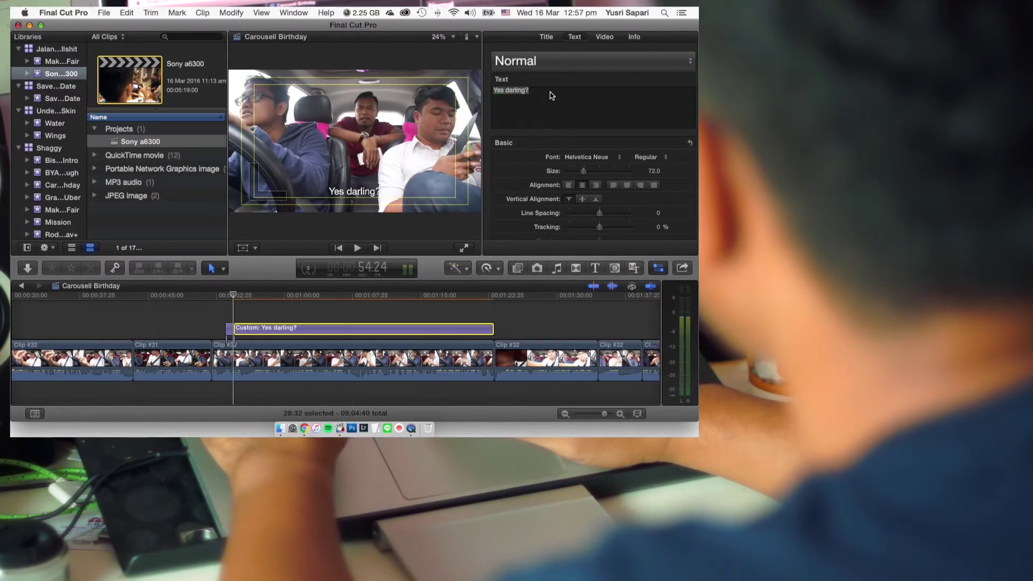
# - Replace the later piece's text with 'The other day was your birthday right?'
pyautogui.click(523, 92)
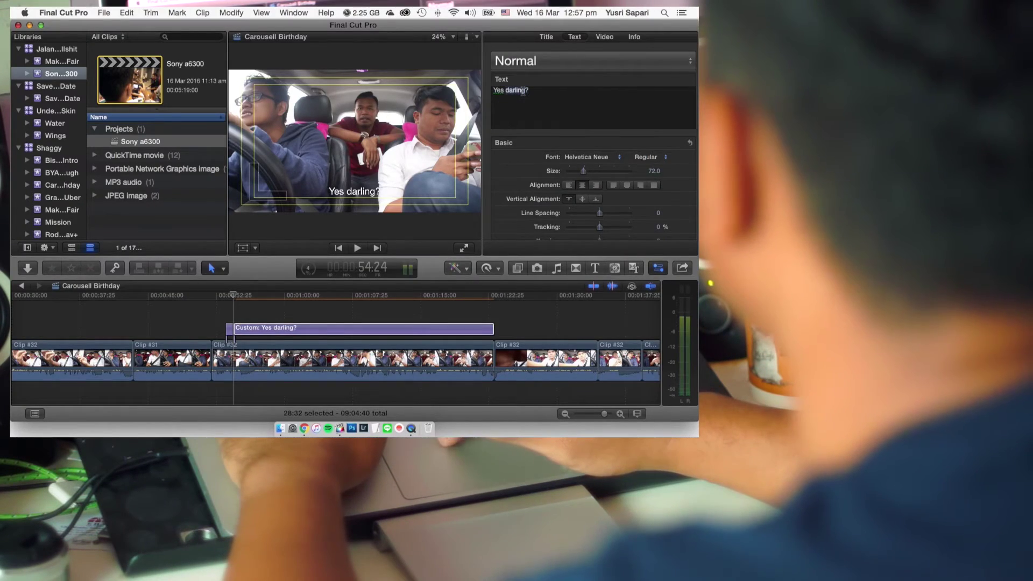
pyautogui.tripleClick(523, 91)
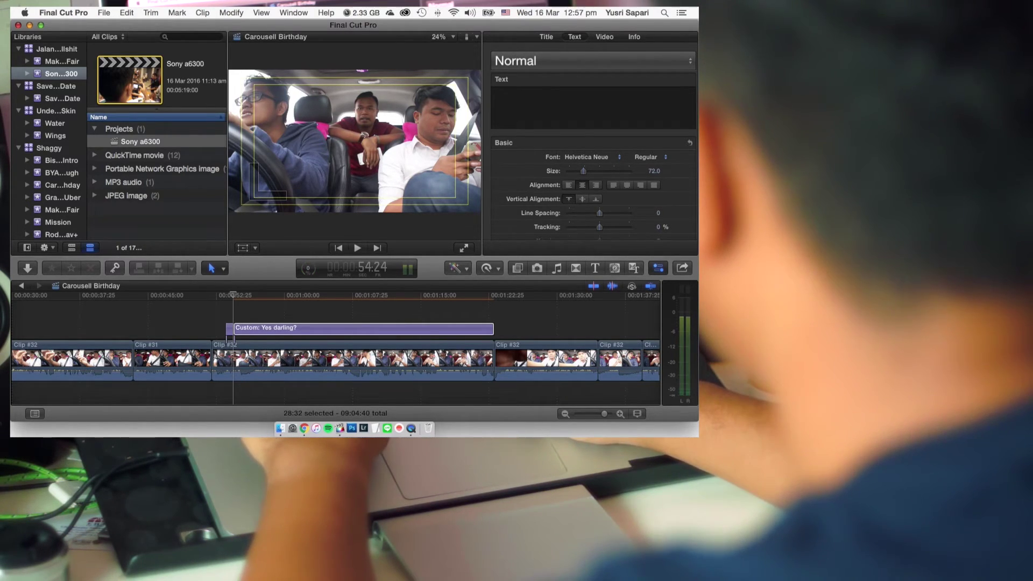
pyautogui.write('The')
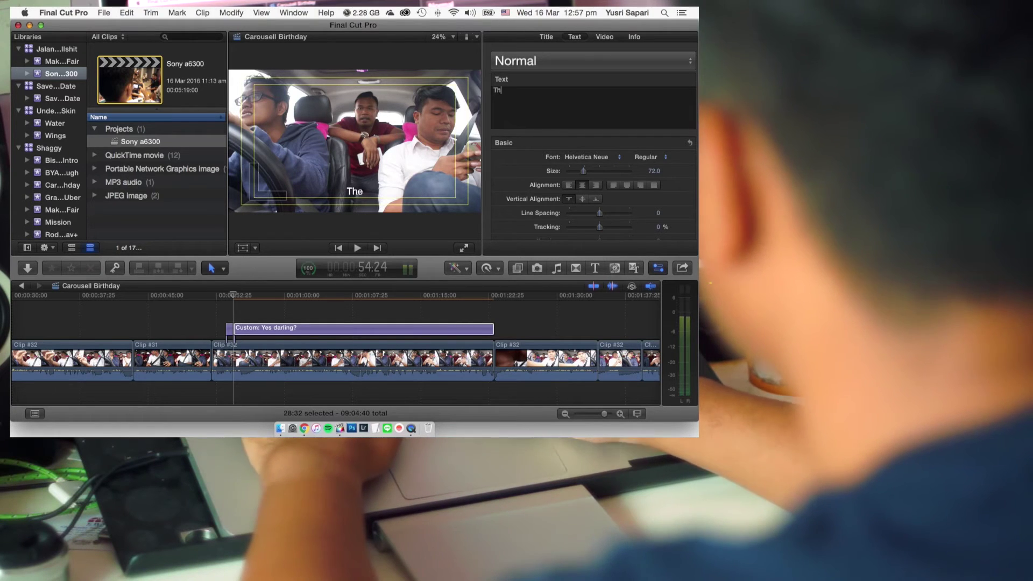
pyautogui.write(' other day was ')
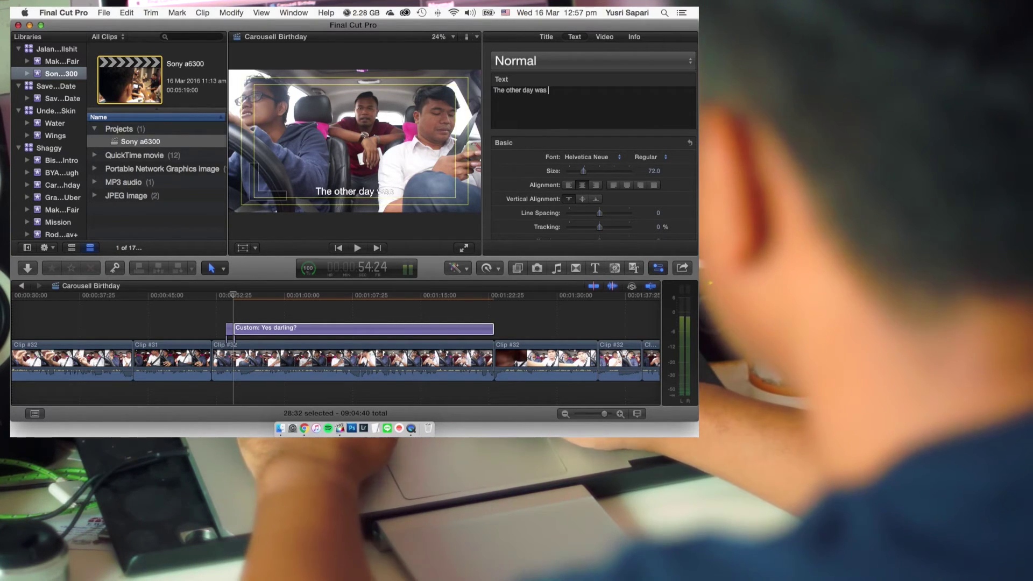
pyautogui.write('your bi')
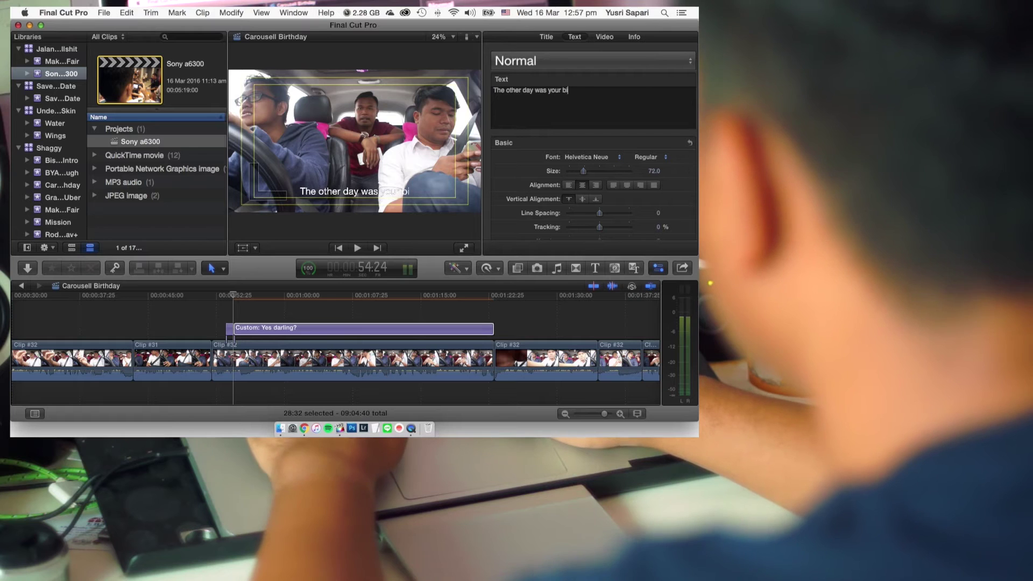
pyautogui.write('rthda')
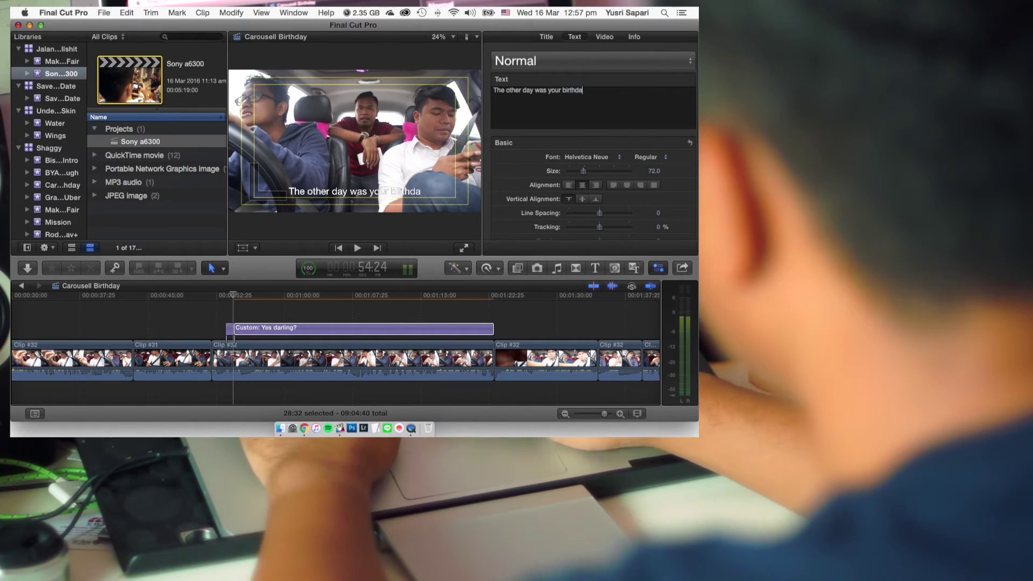
pyautogui.write('y right?')
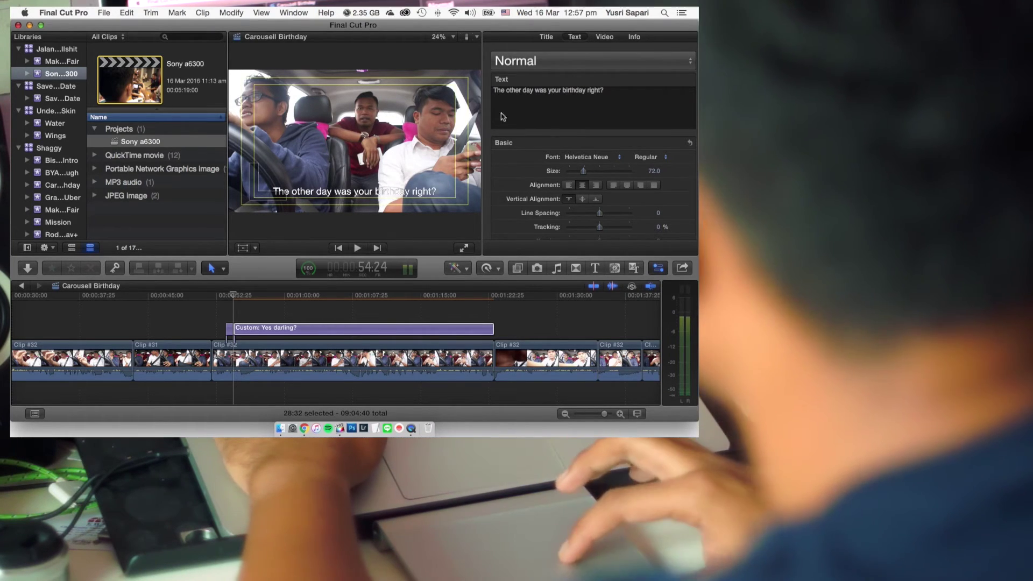
pyautogui.click(225, 299)
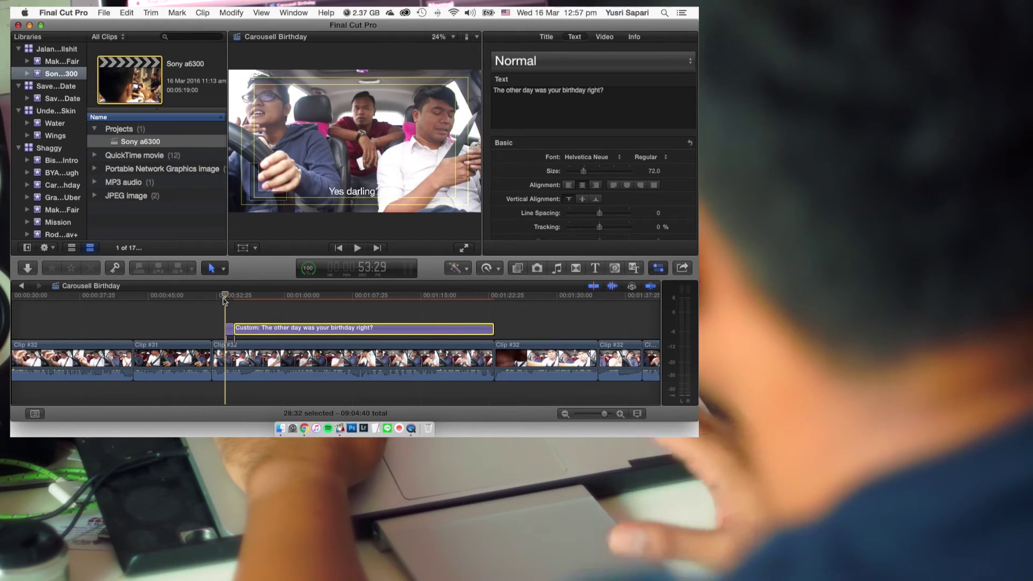
# - Play to where the birthday line is spoken, blade the subtitle there, and select the later piece
pyautogui.press('space')
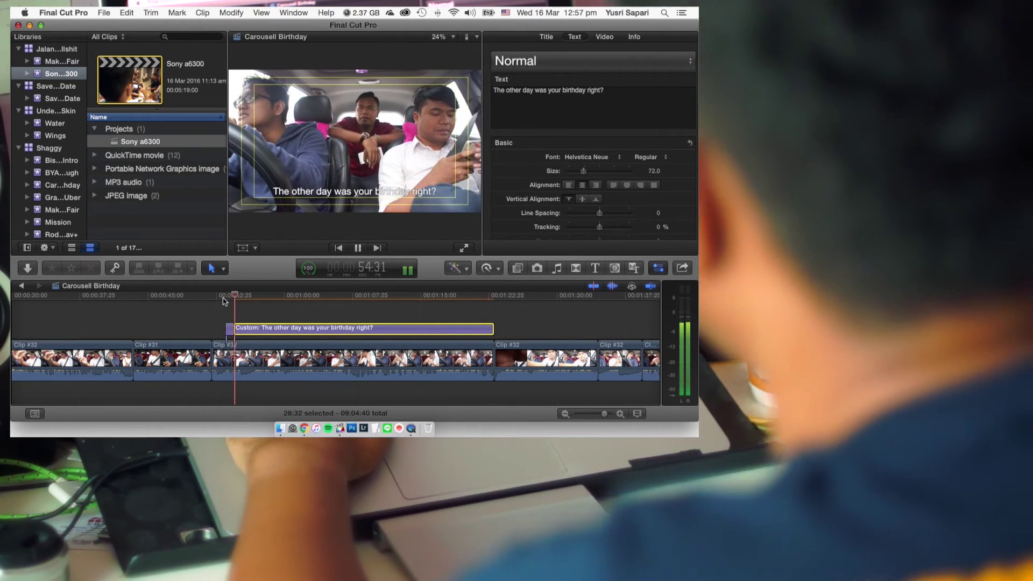
pyautogui.press('space')
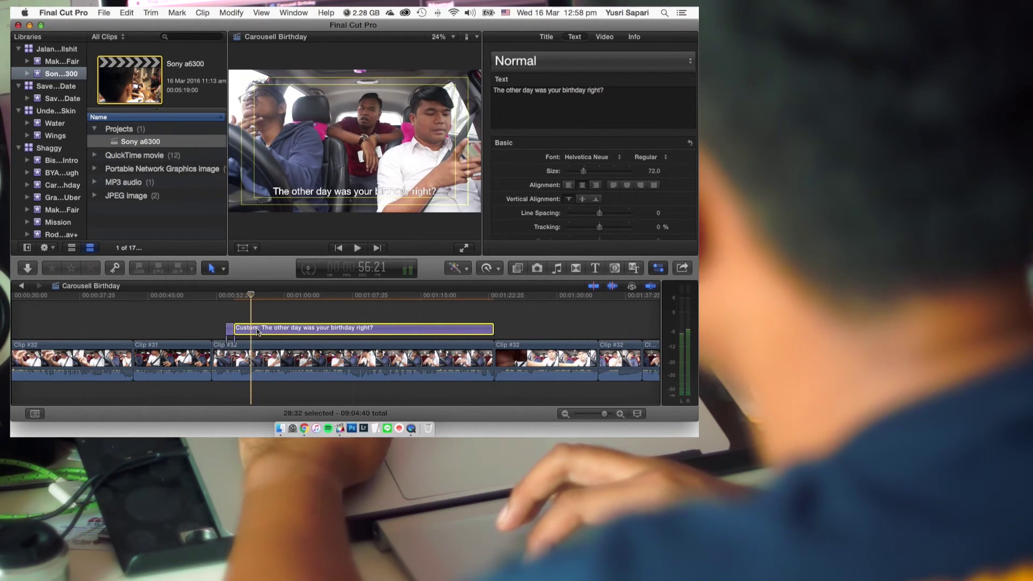
pyautogui.press('b')
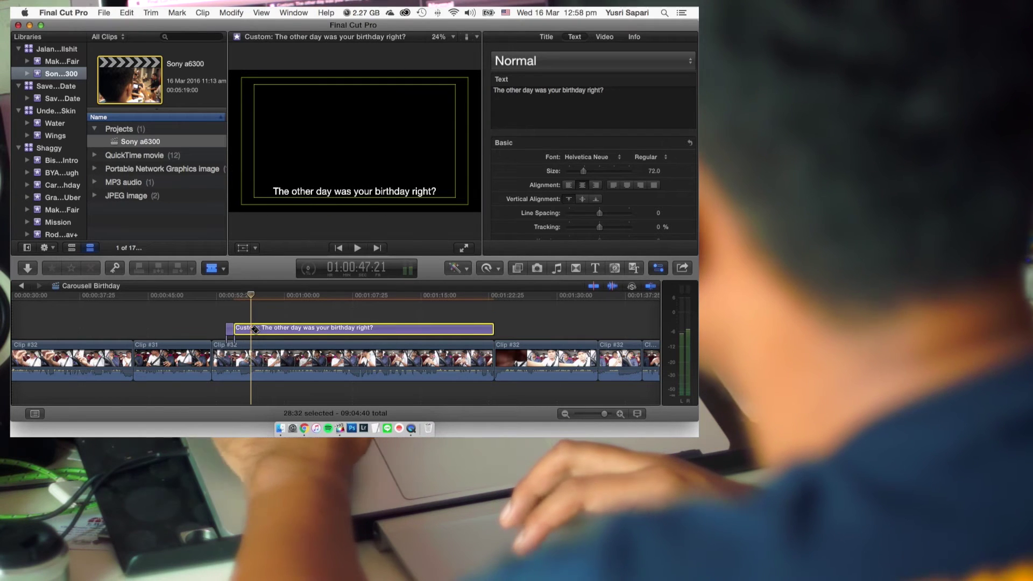
pyautogui.click(252, 329)
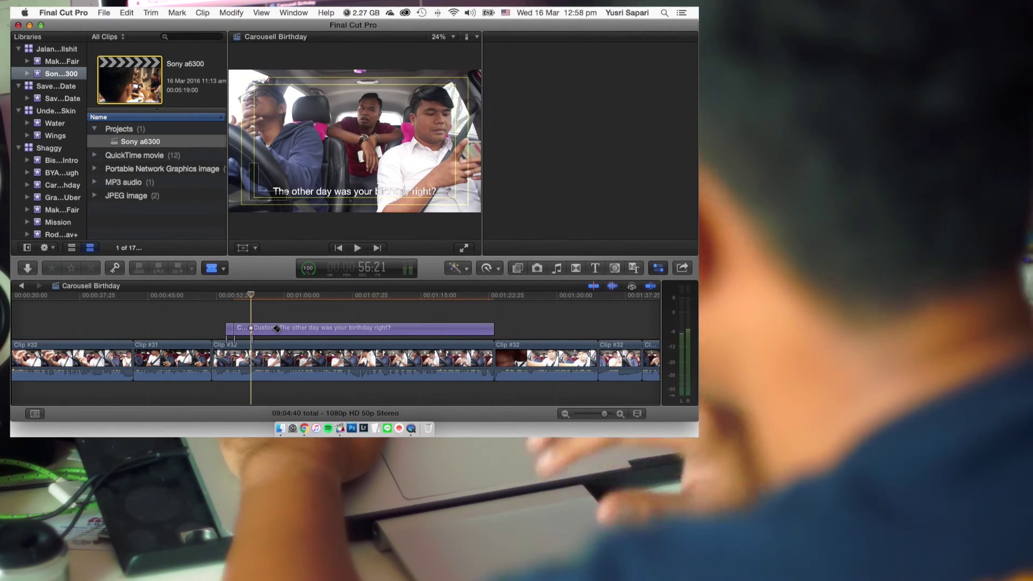
pyautogui.click(277, 328)
pyautogui.press('a')
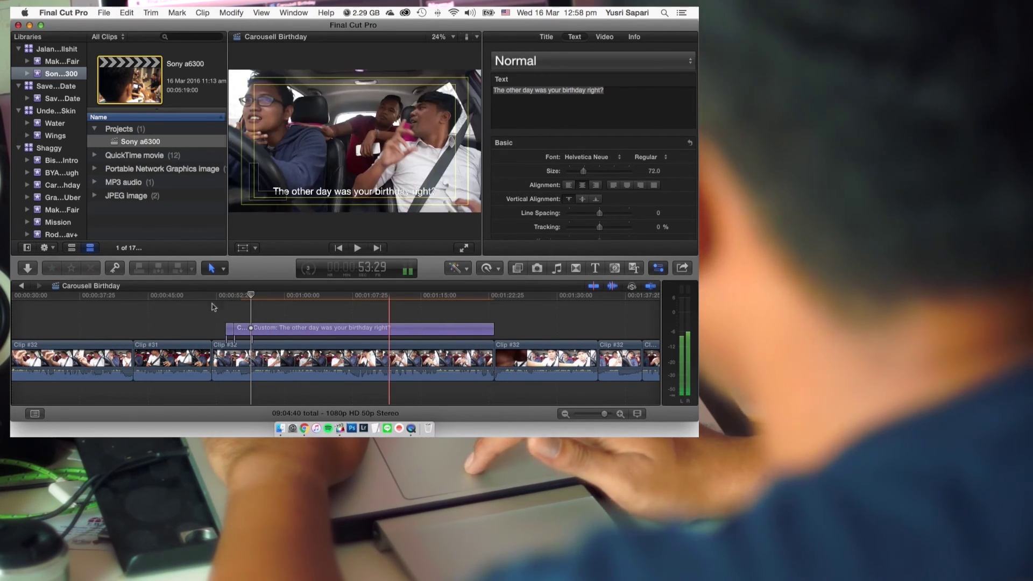
pyautogui.press('space')
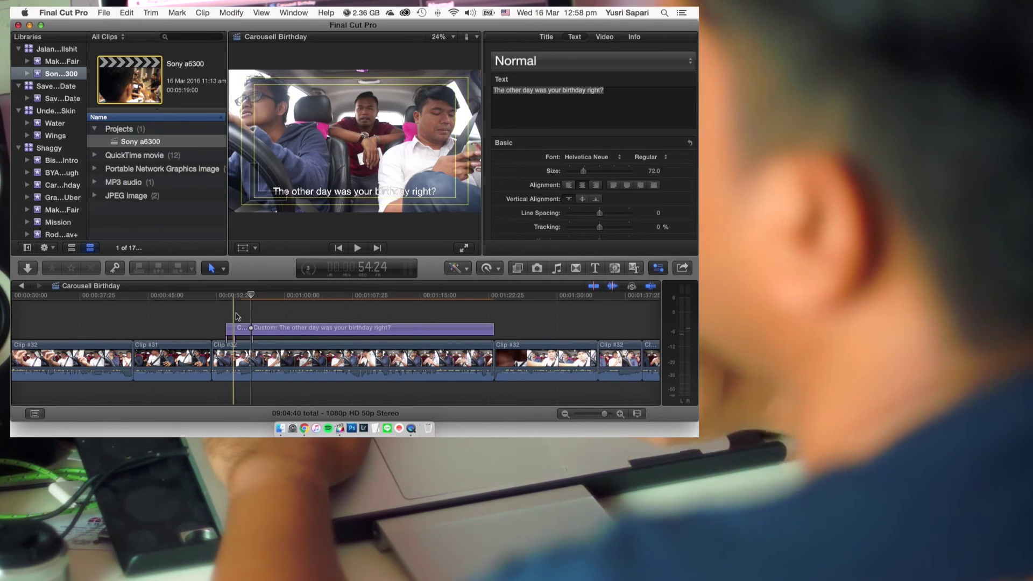